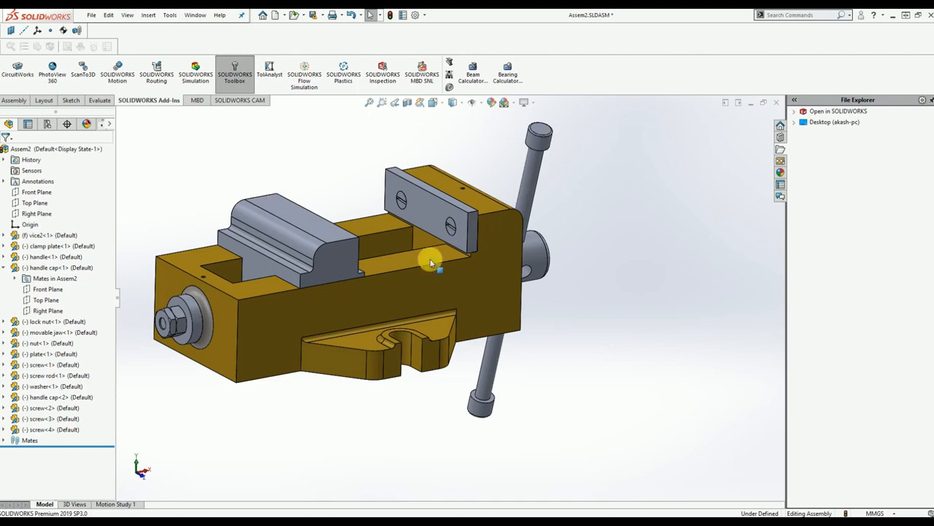
# Step: Unload the SOLIDWORKS Toolbox add-in and load it again
pyautogui.moveTo(380, 198)
pyautogui.mouseDown(button='middle')
pyautogui.moveTo(438, 202)
pyautogui.moveTo(402, 212)
pyautogui.moveTo(367, 200)
pyautogui.moveTo(372, 206)
pyautogui.mouseUp(button='middle')
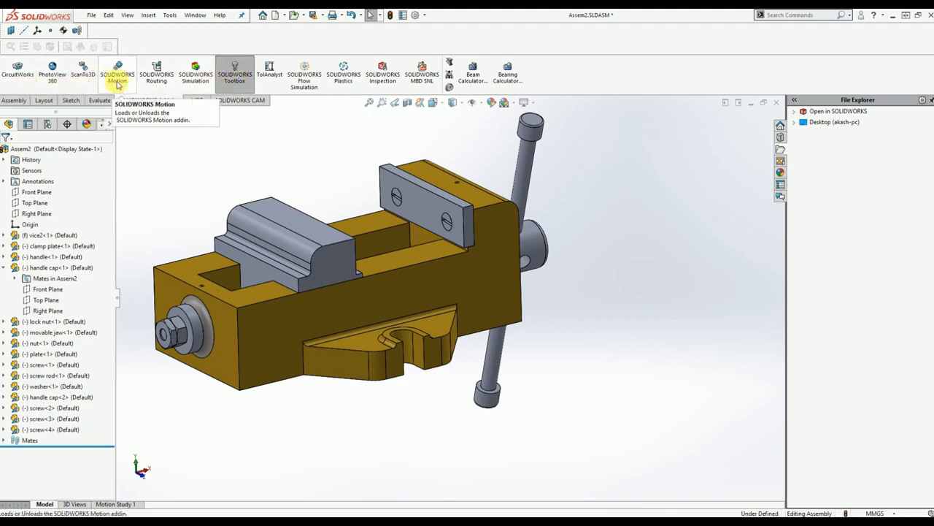
pyautogui.click(235, 73)
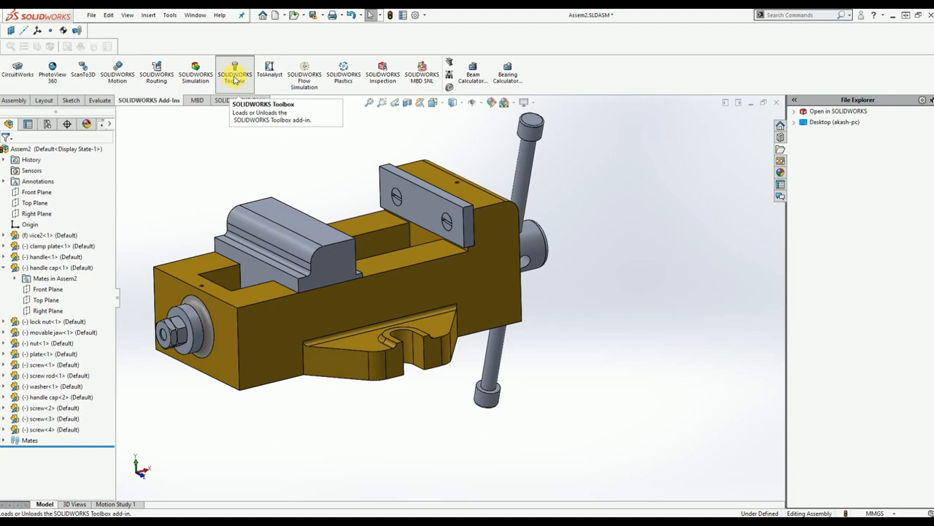
pyautogui.click(237, 79)
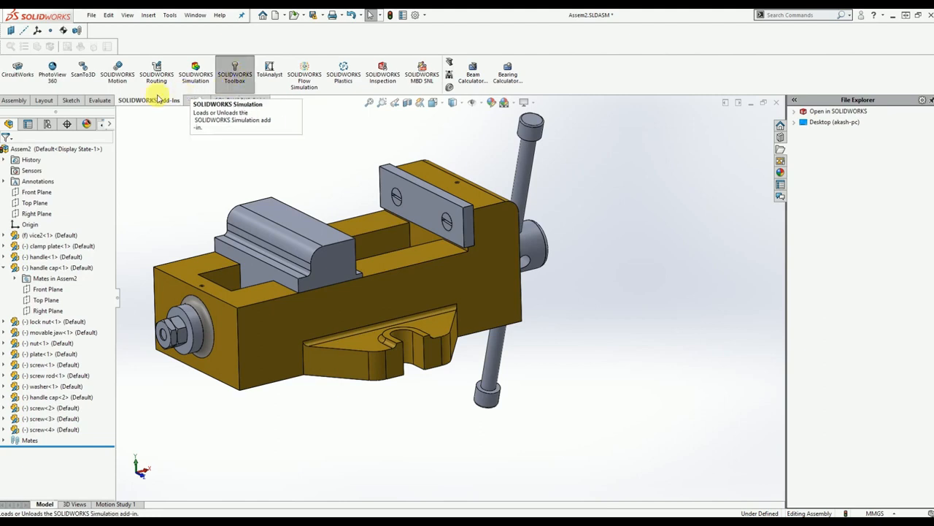
pyautogui.click(232, 76)
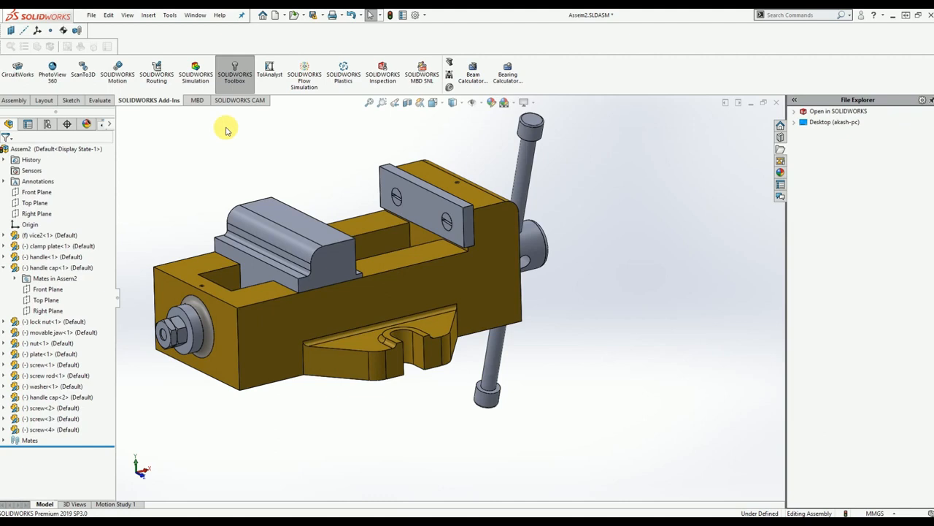
# Step: Open the ANSI Metric standard folder of the Toolbox in the Design Library
pyautogui.click(780, 139)
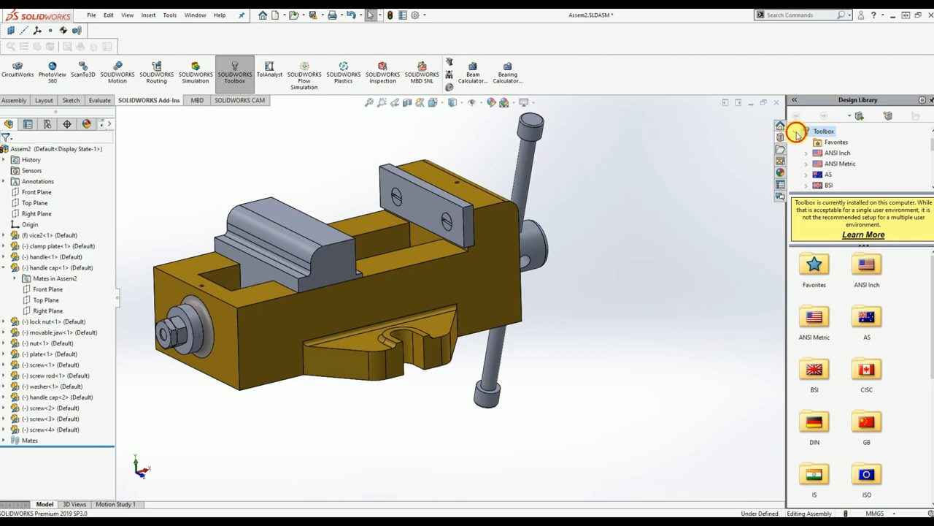
pyautogui.click(795, 132)
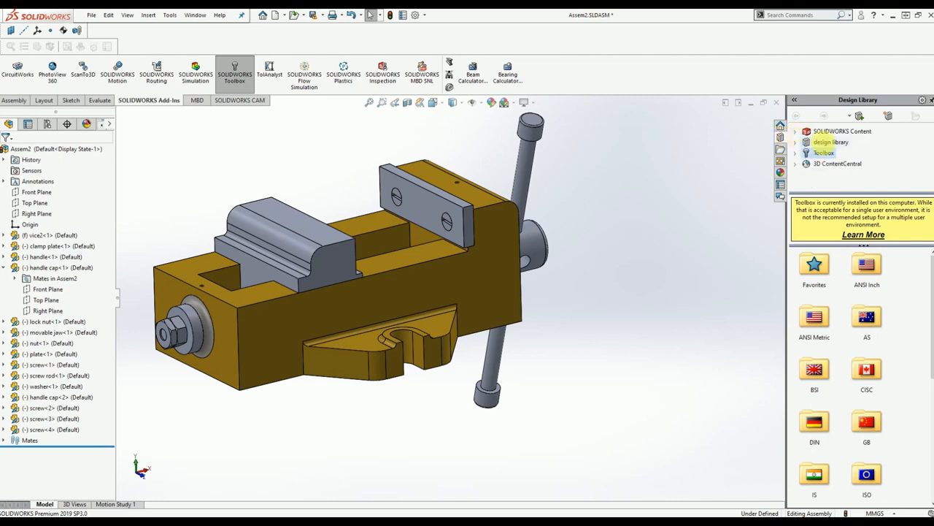
pyautogui.click(823, 154)
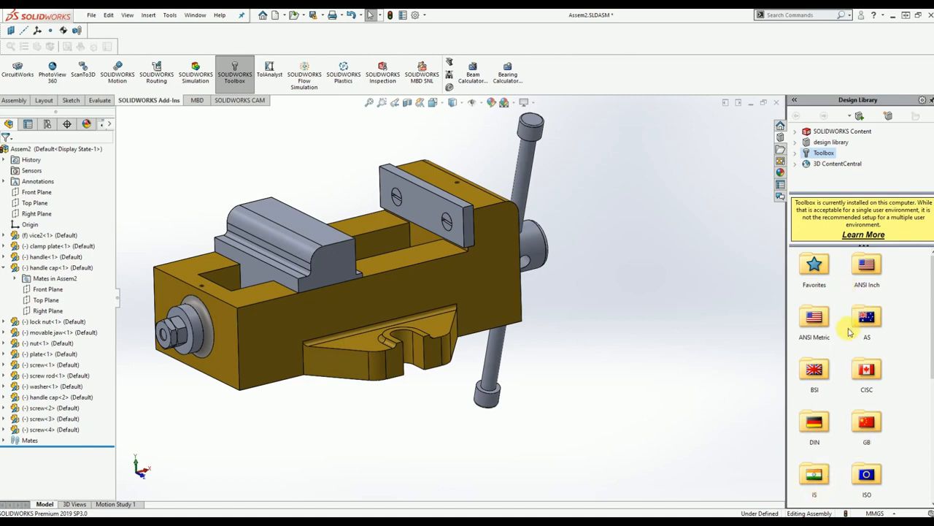
pyautogui.moveTo(929, 340); pyautogui.dragTo(932, 363)
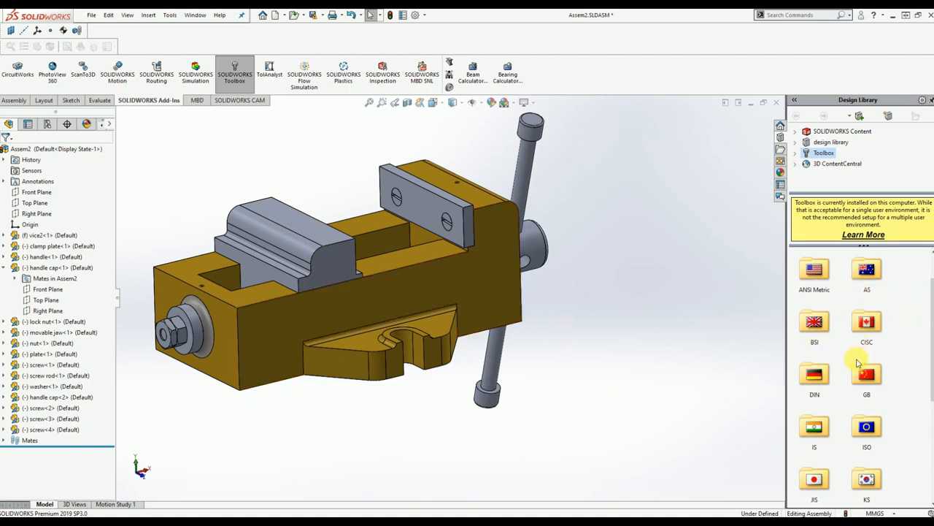
pyautogui.scroll(1, 847, 346)
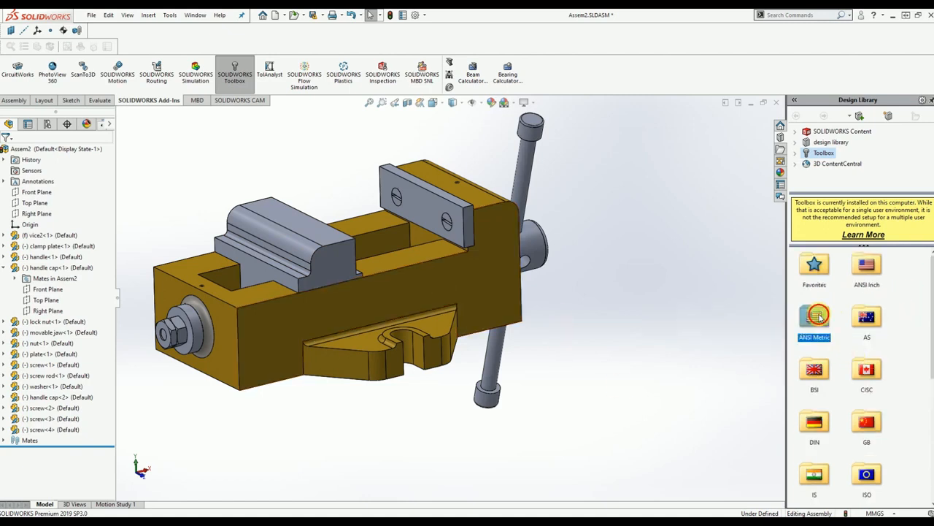
pyautogui.doubleClick(816, 316)
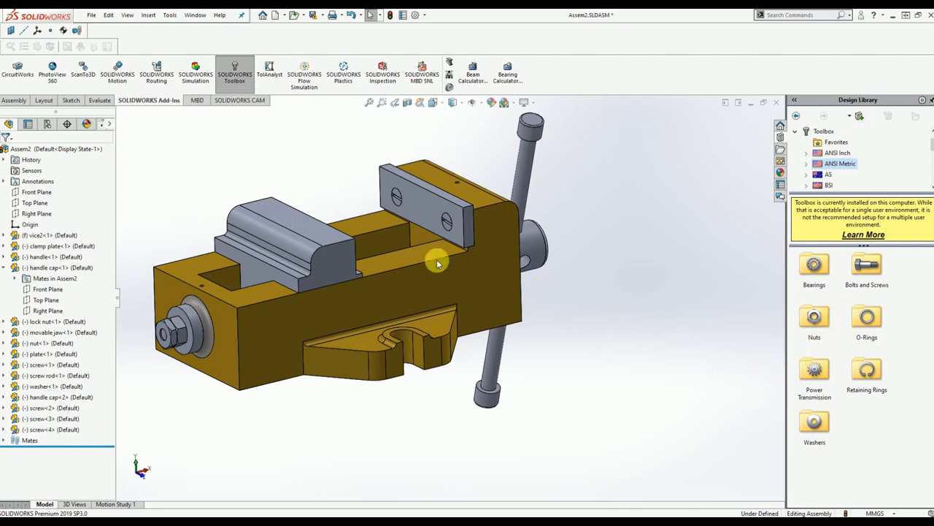
# Step: Hide the two slotted screws in the fixed jaw plate to expose its countersunk holes
pyautogui.click(447, 222)
pyautogui.click(449, 221)
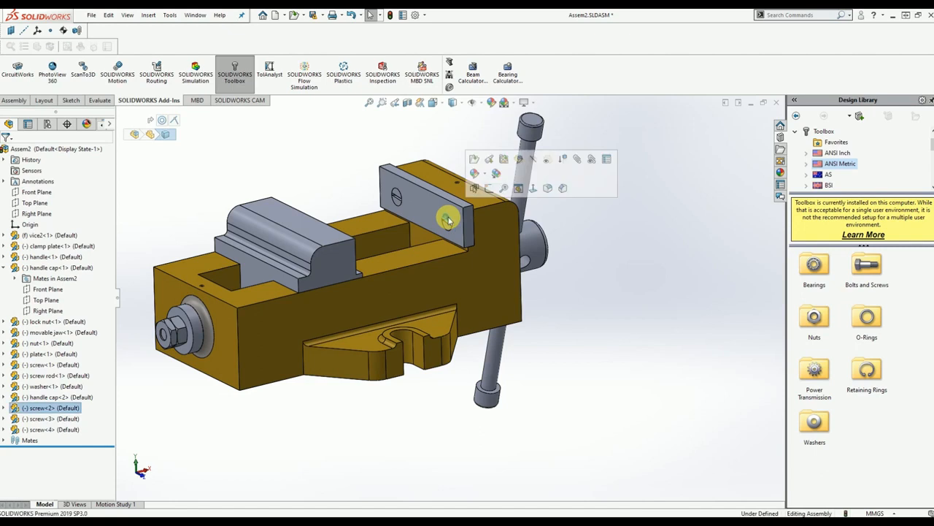
pyautogui.click(532, 158)
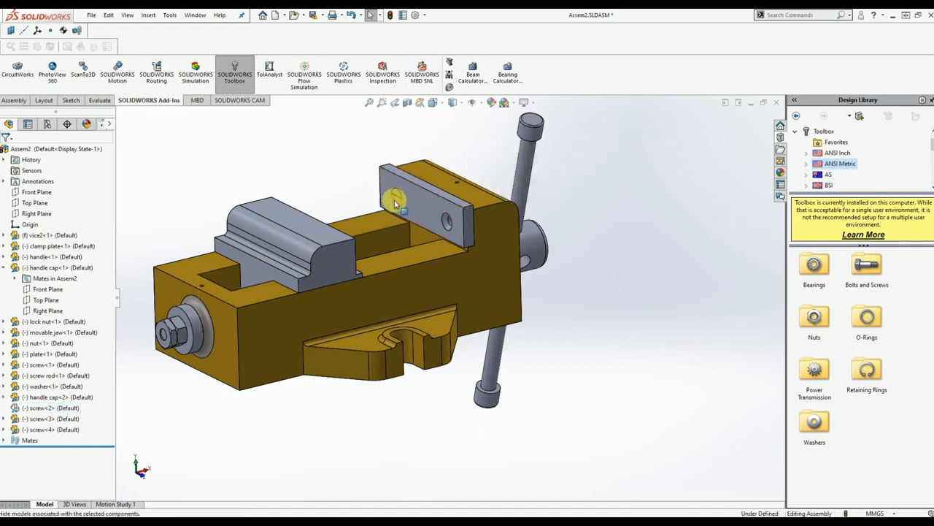
pyautogui.click(394, 201)
pyautogui.click(482, 139)
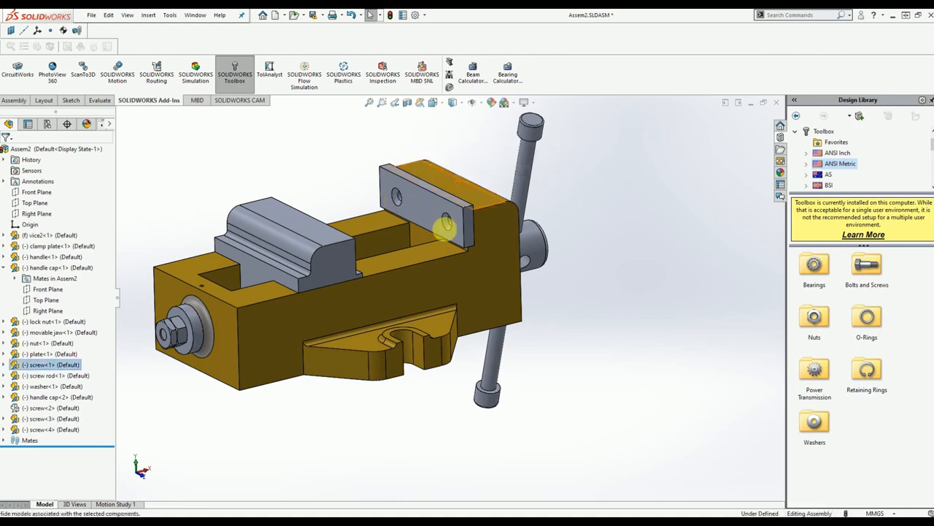
# Step: Open the Hex Head category within the ANSI Metric Bolts and Screws in the Toolbox
pyautogui.scroll(2, 446, 226)
pyautogui.scroll(-6, 471, 314)
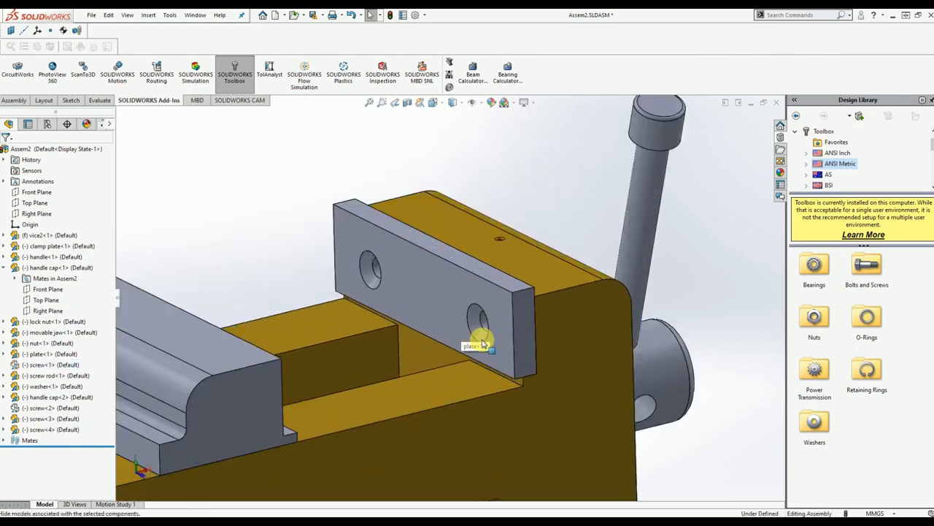
pyautogui.doubleClick(867, 269)
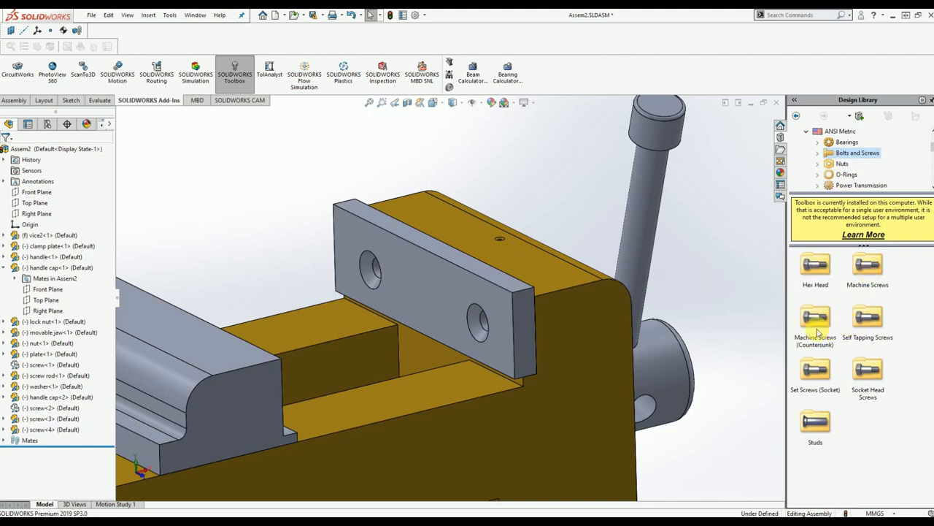
pyautogui.doubleClick(816, 268)
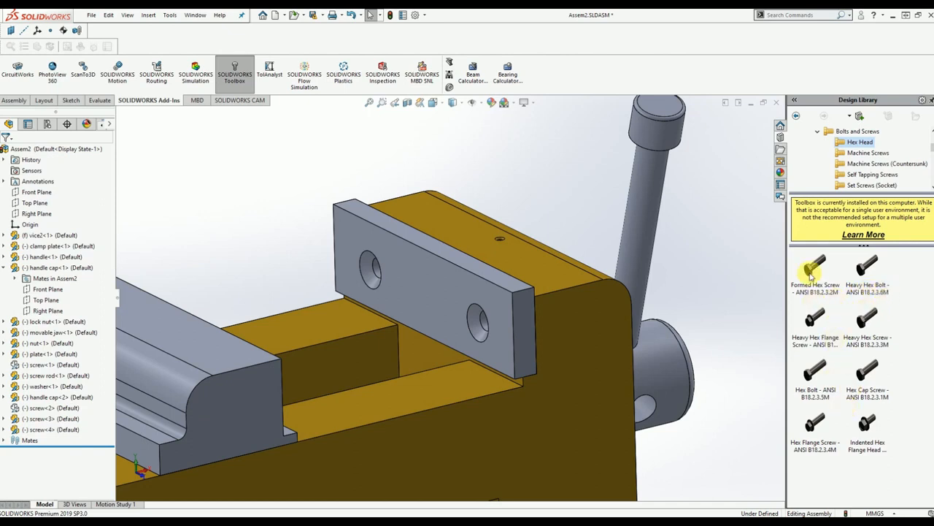
# Step: Insert a Heavy Hex Flange Screw - ANSI B18.2.3.9M into the jaw plate hole nearest the vice's front side
pyautogui.click(817, 319)
pyautogui.moveTo(818, 322)
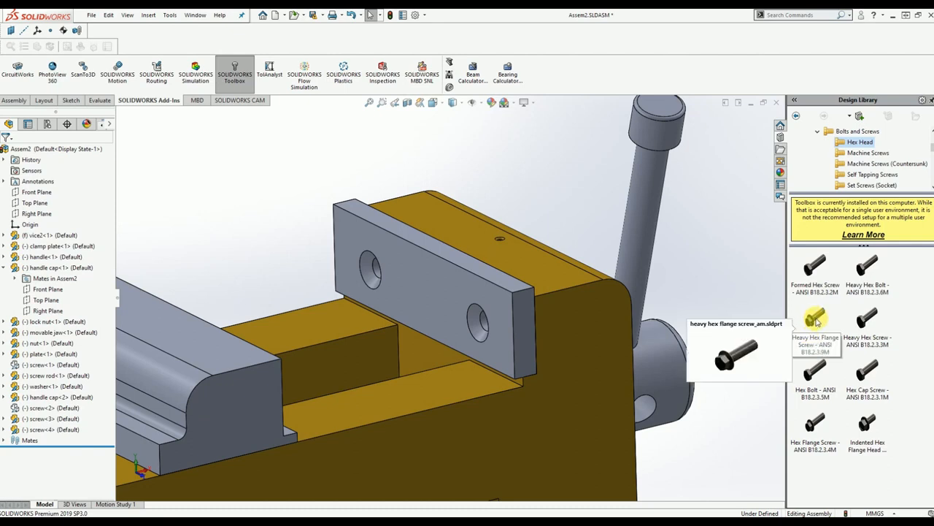
pyautogui.moveTo(814, 319); pyautogui.dragTo(524, 333)
pyautogui.scroll(2, 521, 331)
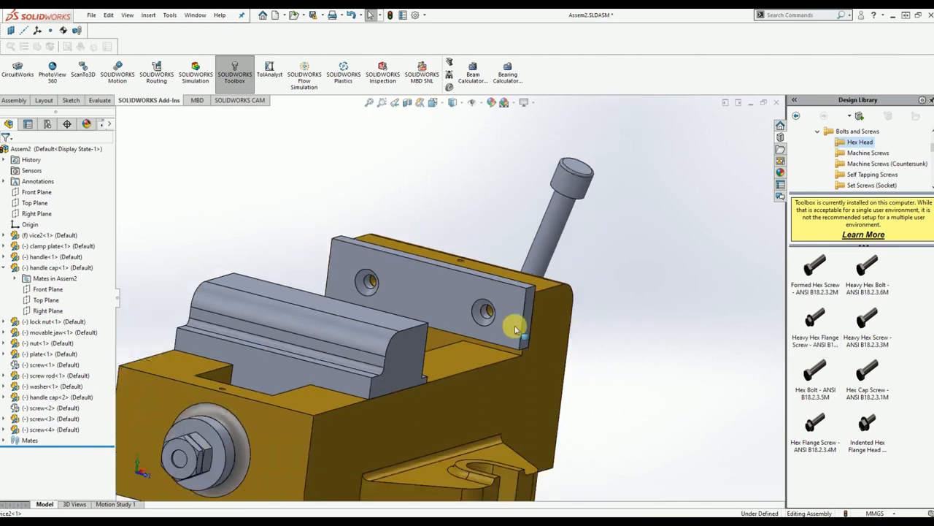
pyautogui.scroll(-3, 513, 328)
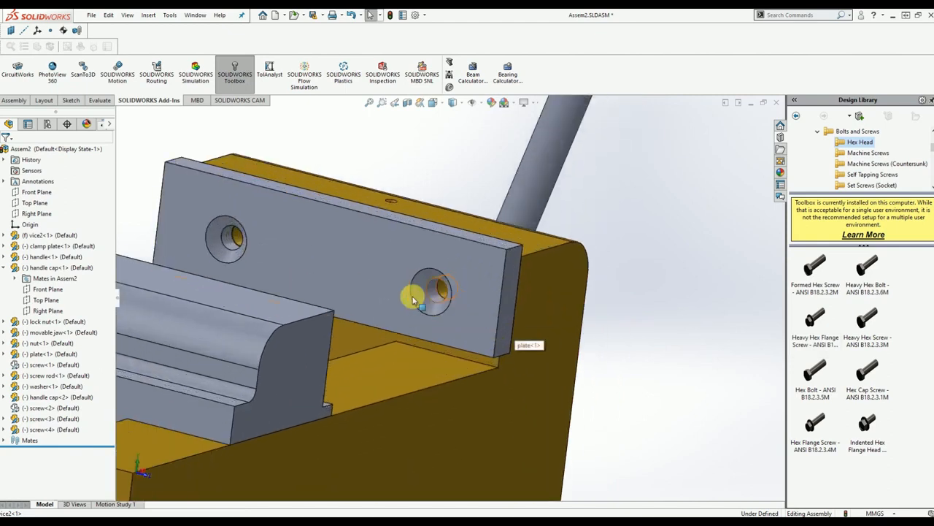
pyautogui.scroll(-1, 436, 299)
pyautogui.scroll(-1, 437, 298)
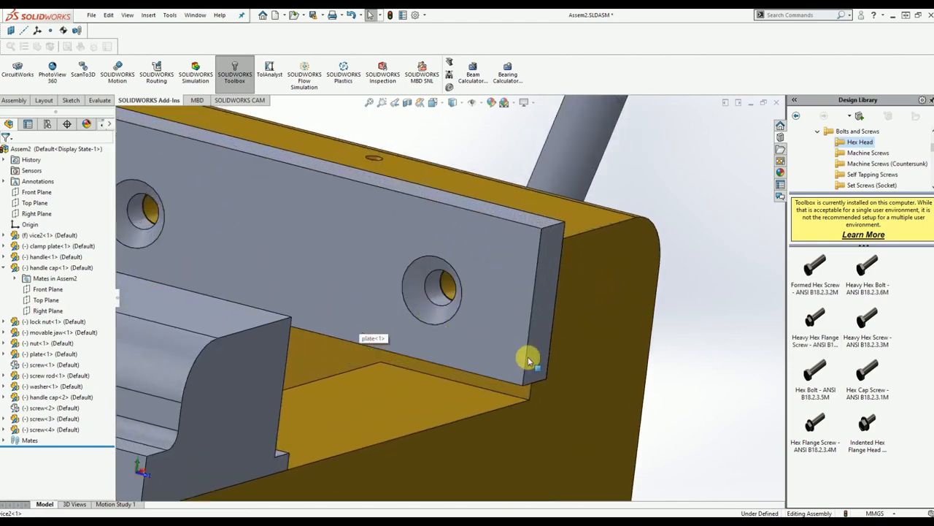
pyautogui.moveTo(816, 316); pyautogui.dragTo(438, 296)
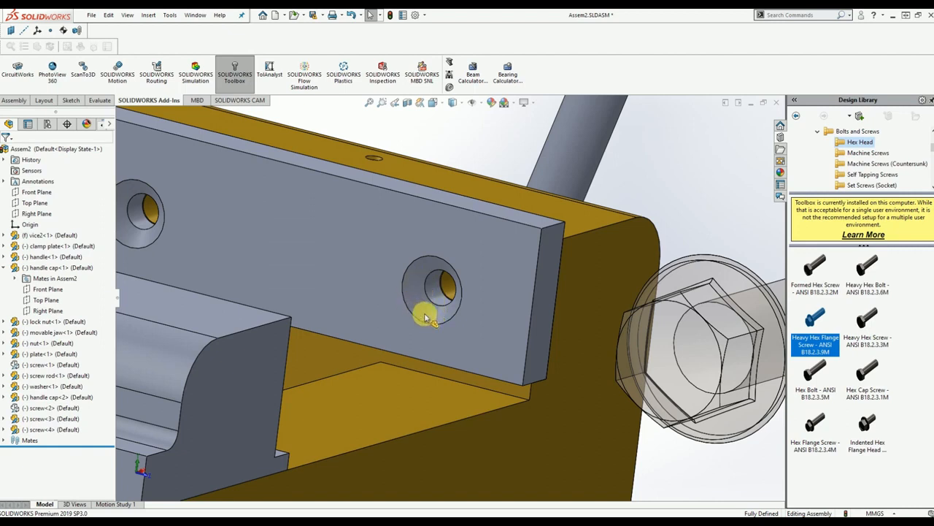
pyautogui.click(456, 283)
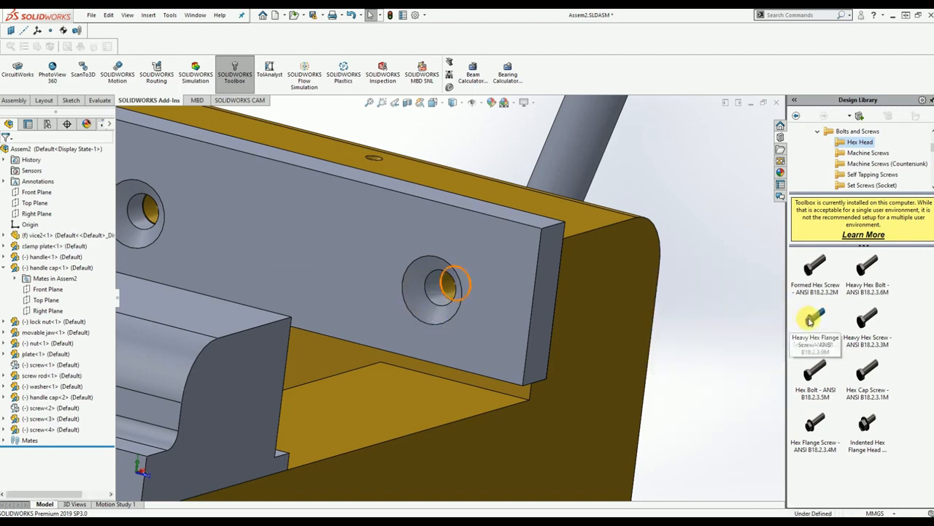
pyautogui.moveTo(810, 321); pyautogui.dragTo(442, 302)
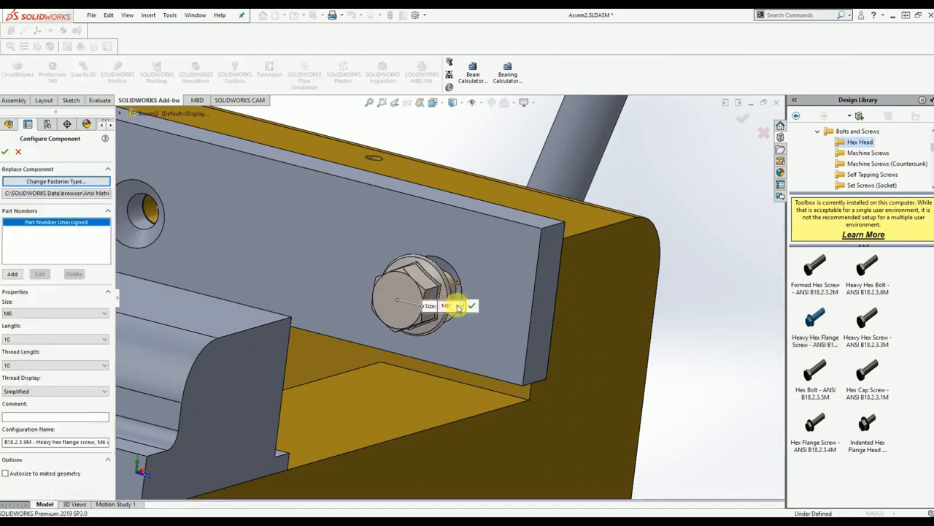
# Step: Configure the inserted flange screw with size M6 and a length of 16
pyautogui.scroll(2, 473, 289)
pyautogui.scroll(-3, 473, 289)
pyautogui.moveTo(474, 291); pyautogui.dragTo(453, 321, button='middle')
pyautogui.scroll(2, 438, 321)
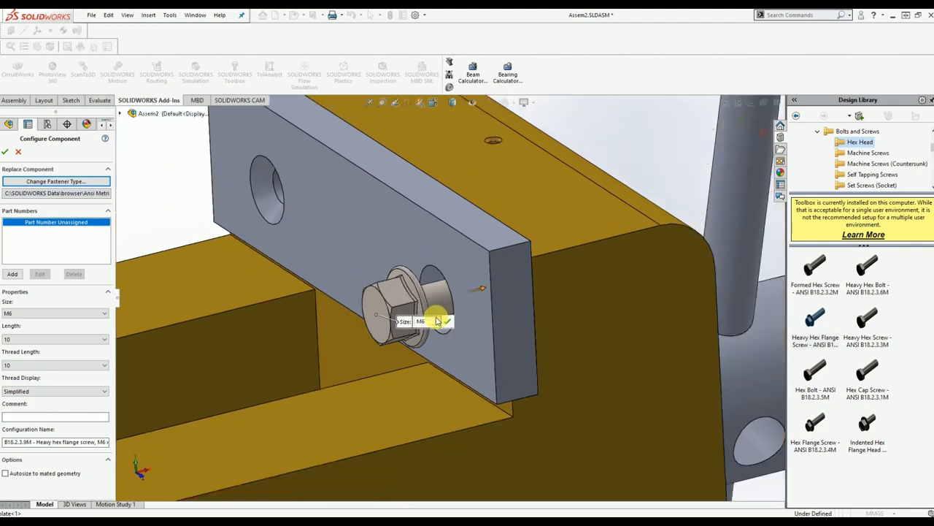
pyautogui.scroll(-3, 438, 321)
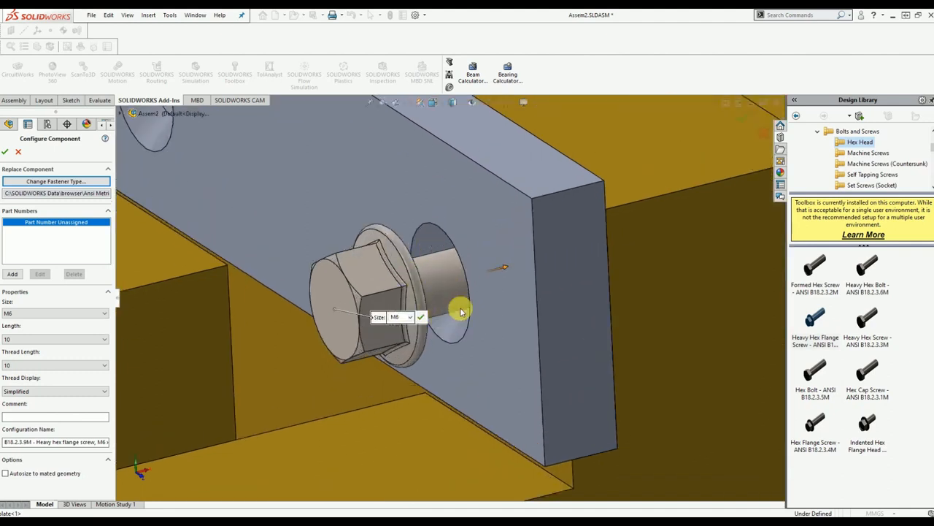
pyautogui.moveTo(507, 328); pyautogui.dragTo(523, 321, button='middle')
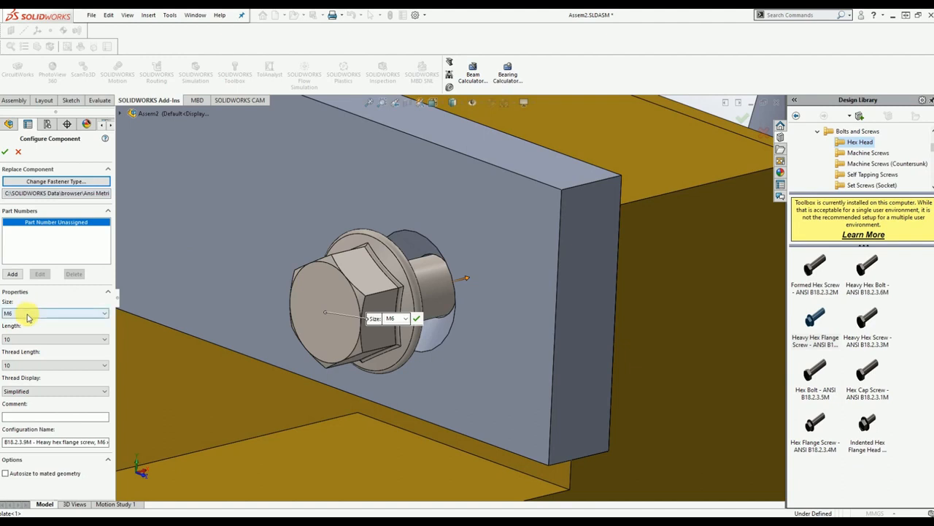
pyautogui.click(104, 316)
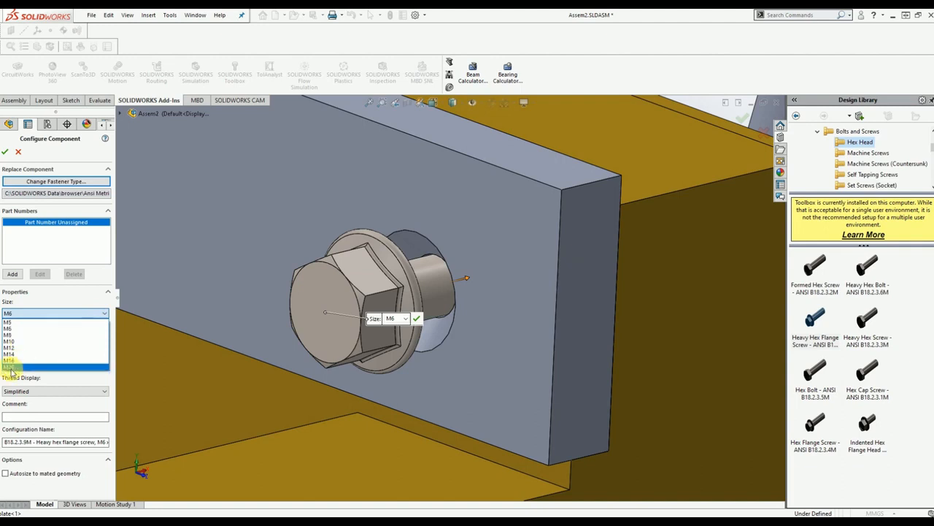
pyautogui.click(43, 301)
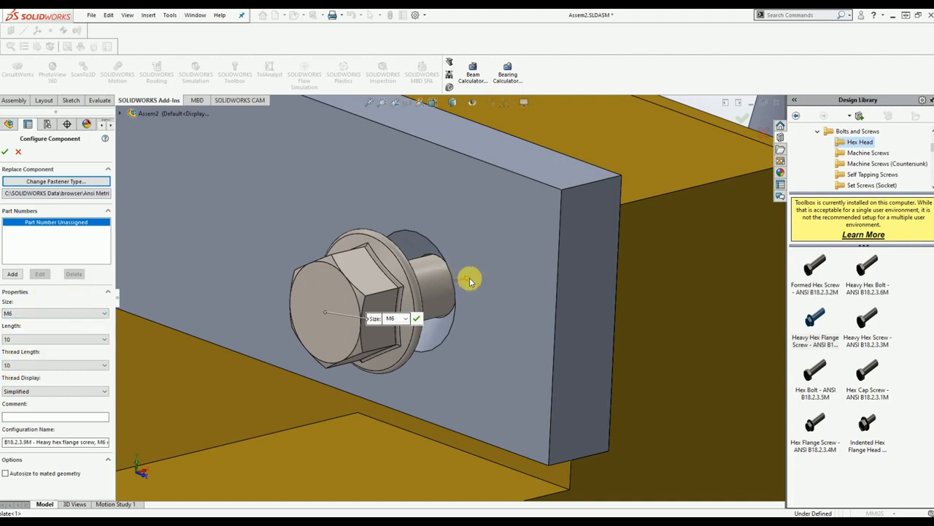
pyautogui.click(15, 339)
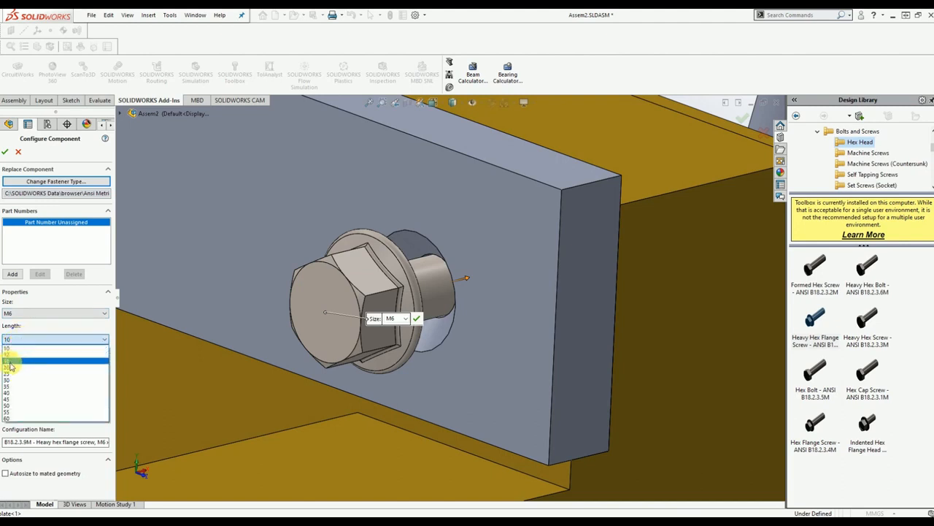
pyautogui.click(18, 370)
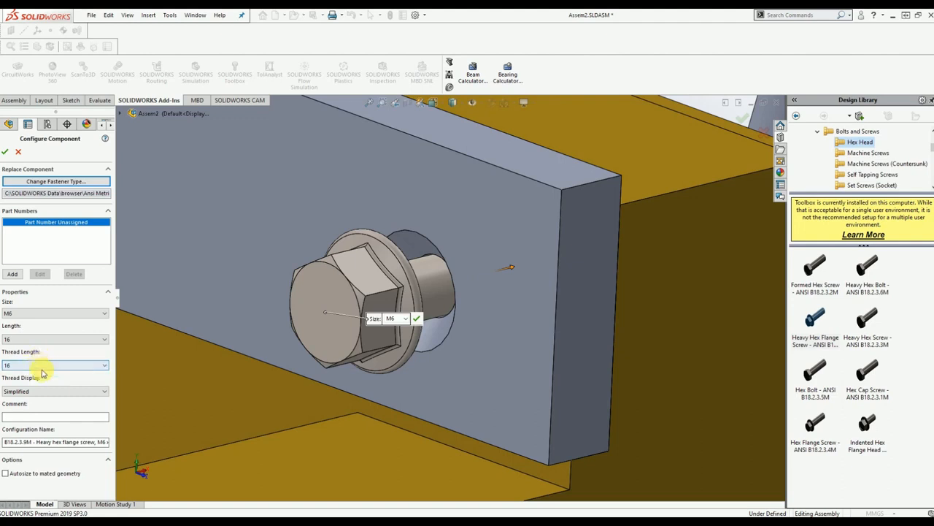
# Step: Try the Cosmetic thread display on the flange screw, and set it to Schematic
pyautogui.click(16, 391)
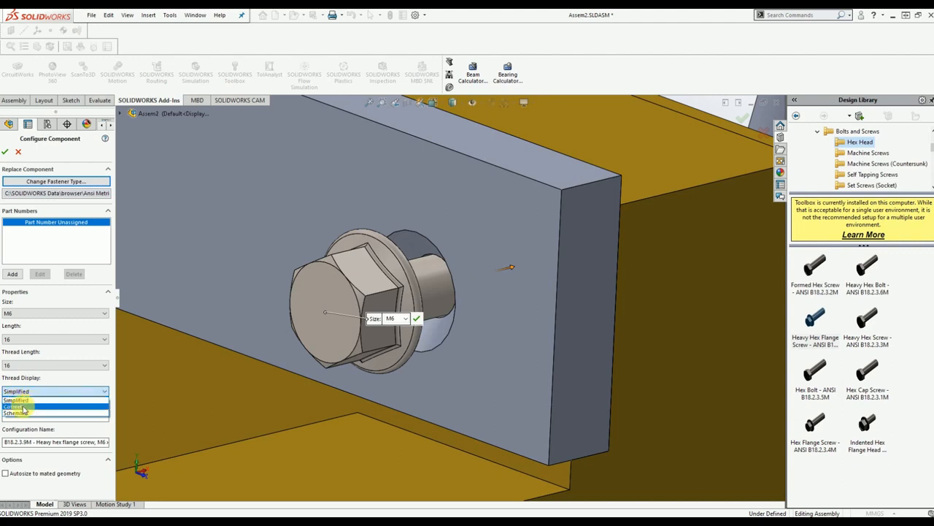
pyautogui.click(21, 406)
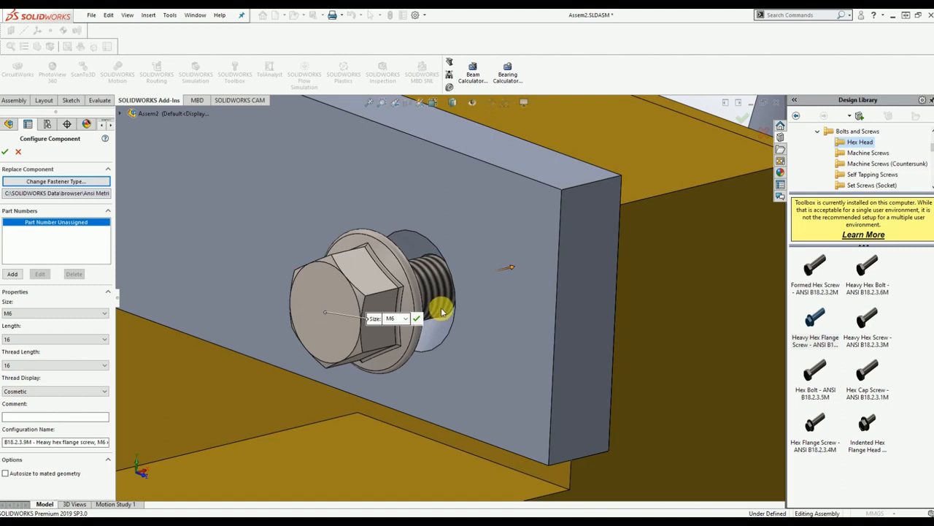
pyautogui.click(41, 395)
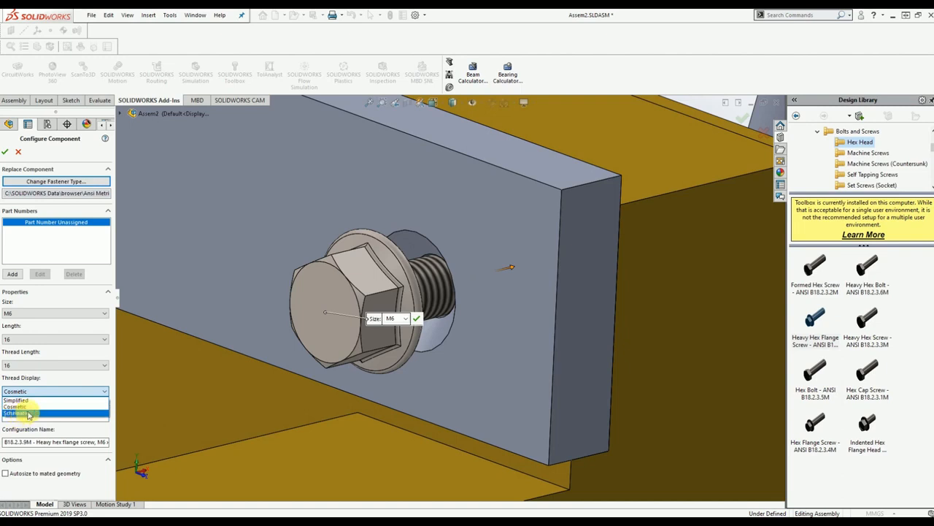
pyautogui.click(28, 414)
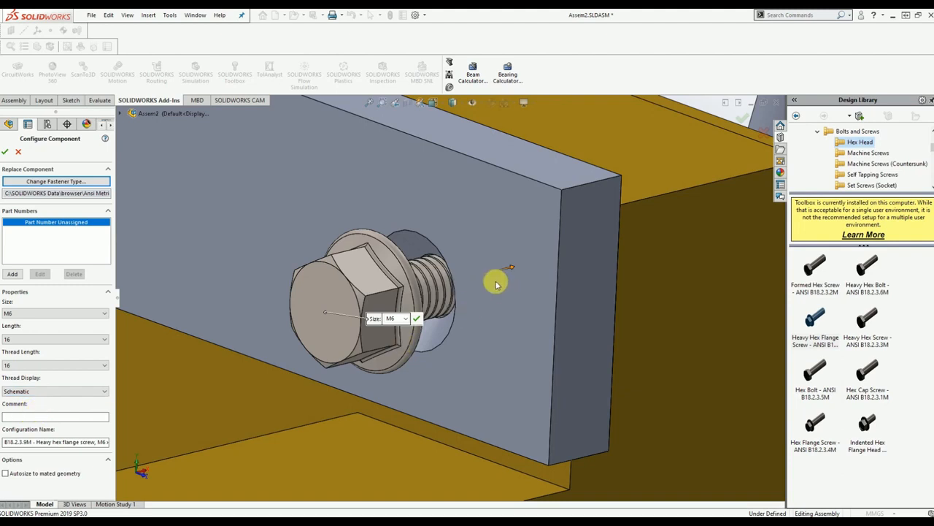
pyautogui.scroll(4, 463, 281)
pyautogui.scroll(-6, 458, 289)
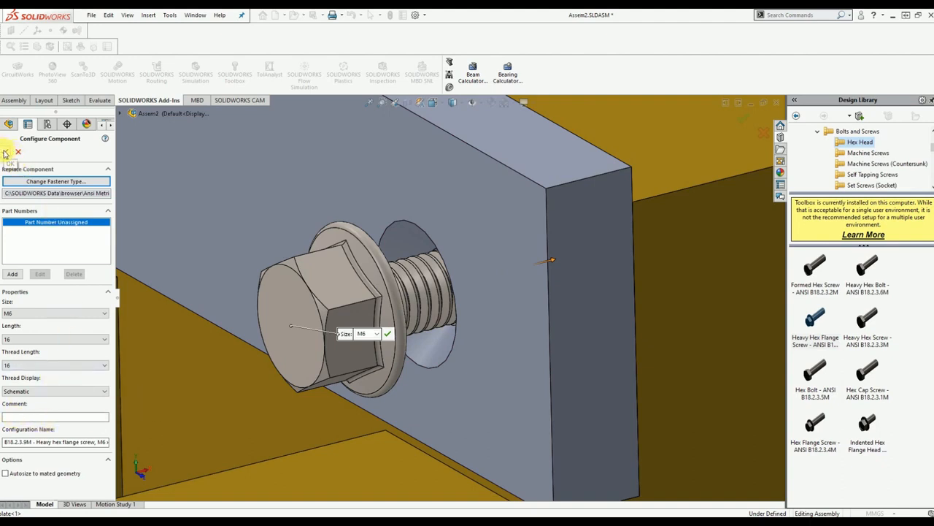
# Step: Accept the flange screw's configuration and place a second copy of it in the jaw plate's other hole
pyautogui.scroll(-3, 248, 265)
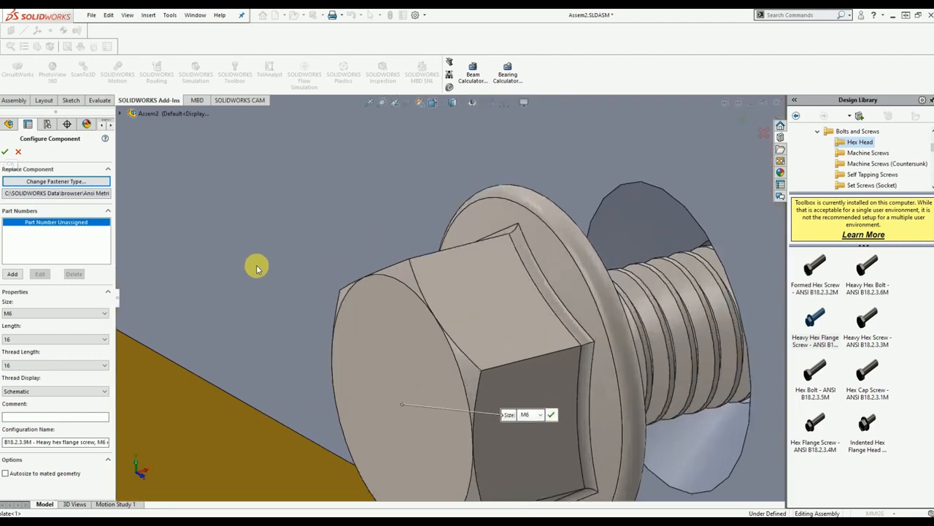
pyautogui.scroll(3, 267, 275)
pyautogui.scroll(3, 264, 273)
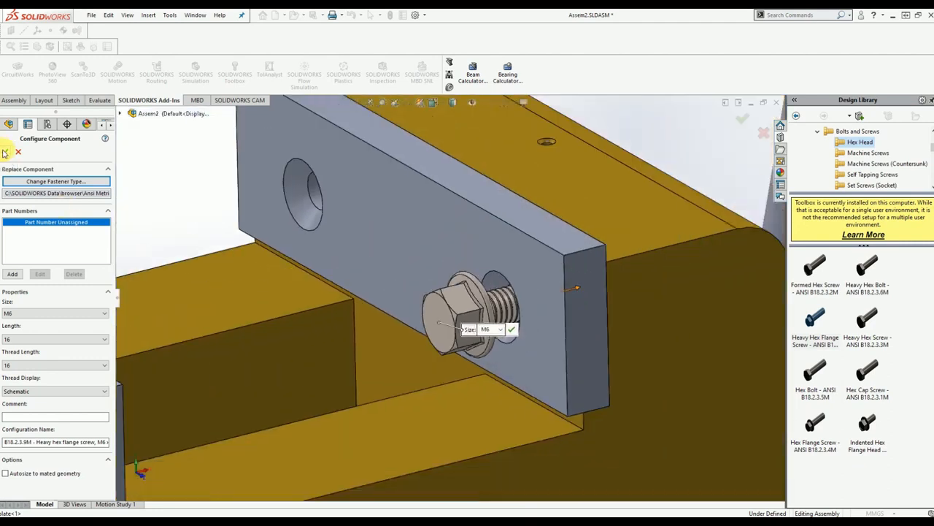
pyautogui.moveTo(348, 271); pyautogui.dragTo(369, 264, button='middle')
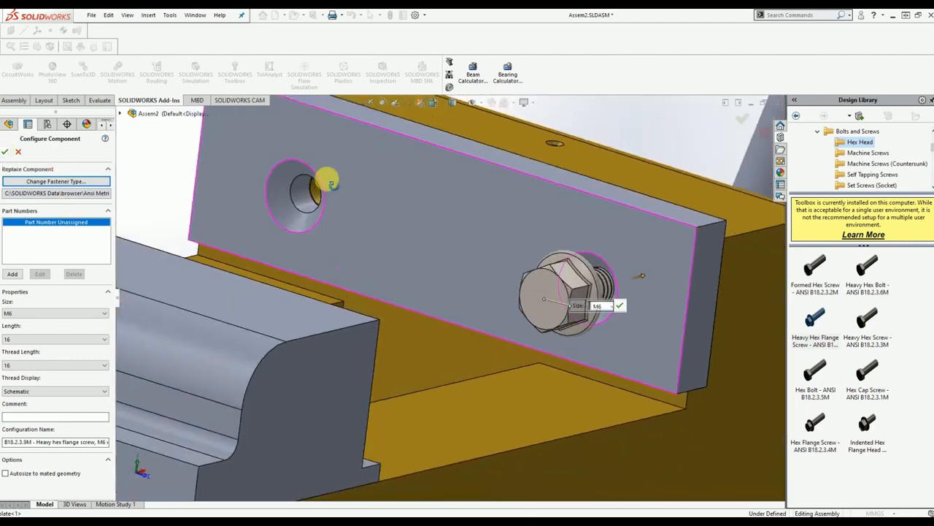
pyautogui.scroll(1, 330, 184)
pyautogui.click(6, 152)
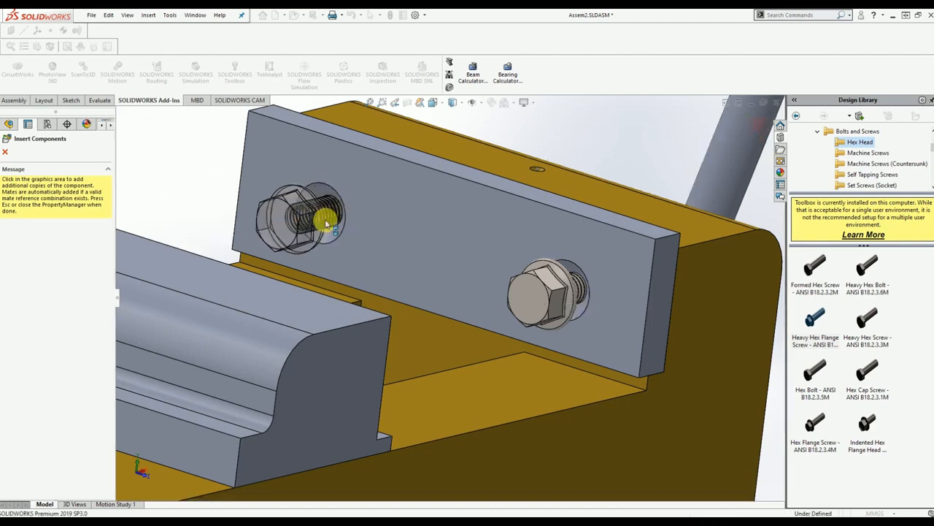
pyautogui.click(303, 228)
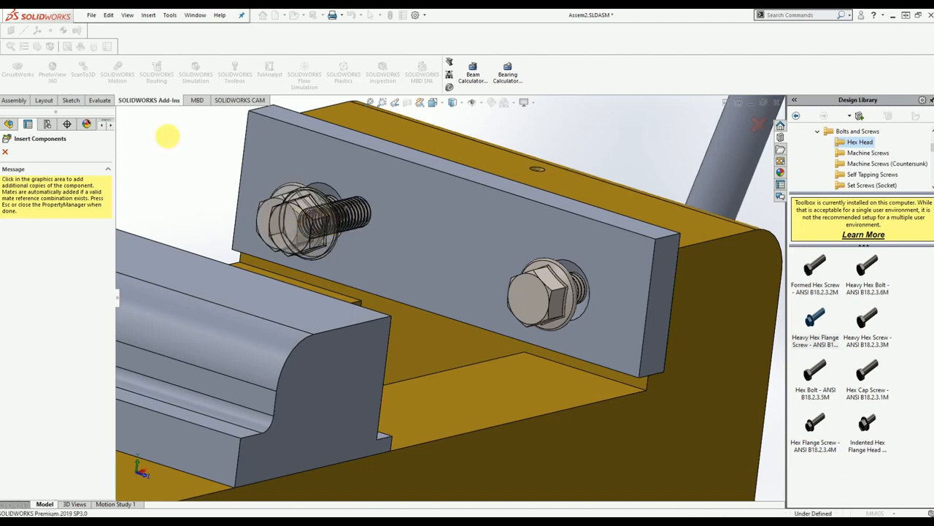
pyautogui.click(7, 155)
# Step: Add a coincident mate between the jaw plate's front face and the flange underside of the second, farther flange screw
pyautogui.moveTo(244, 223); pyautogui.dragTo(250, 265, button='middle')
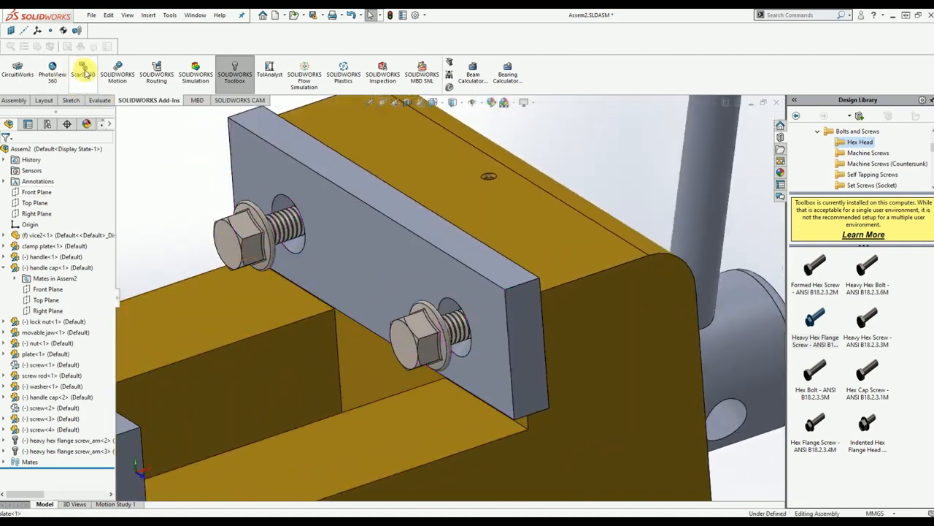
pyautogui.click(17, 100)
pyautogui.click(78, 73)
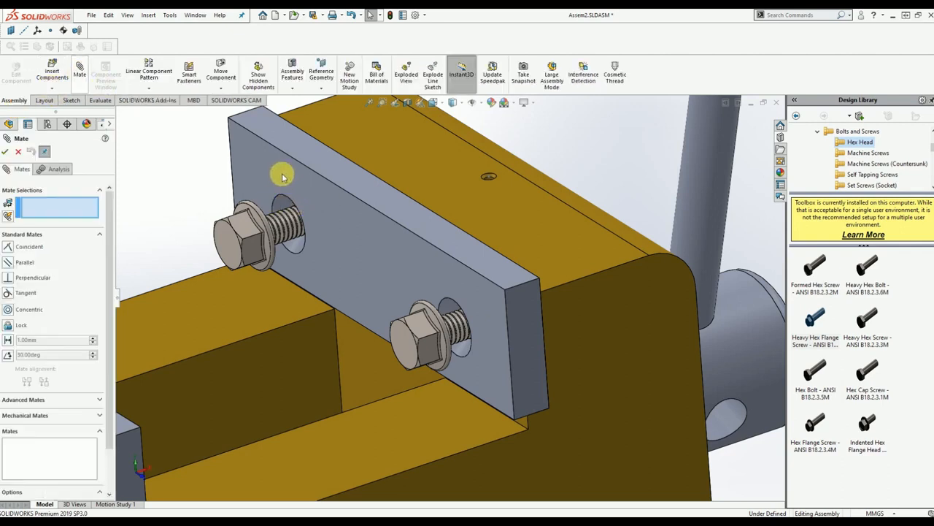
pyautogui.click(283, 176)
pyautogui.moveTo(306, 248); pyautogui.dragTo(207, 221, button='middle')
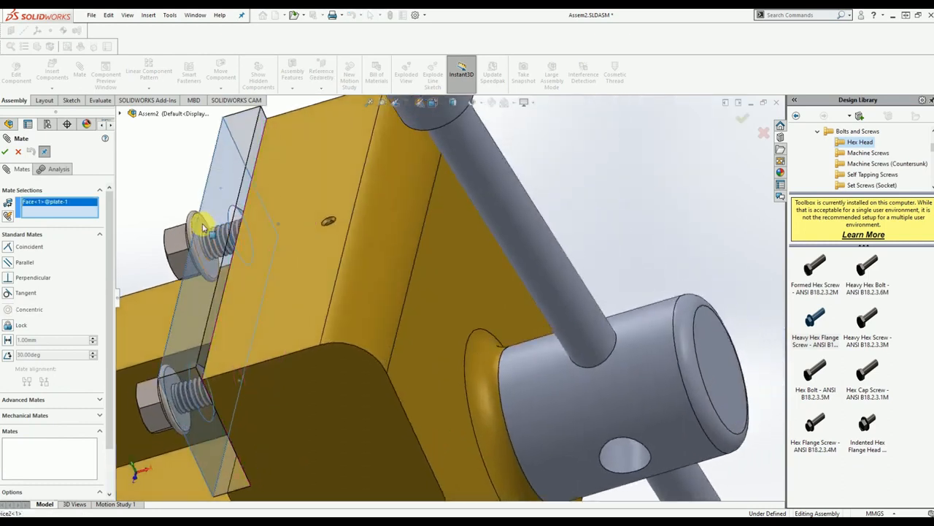
pyautogui.click(205, 229)
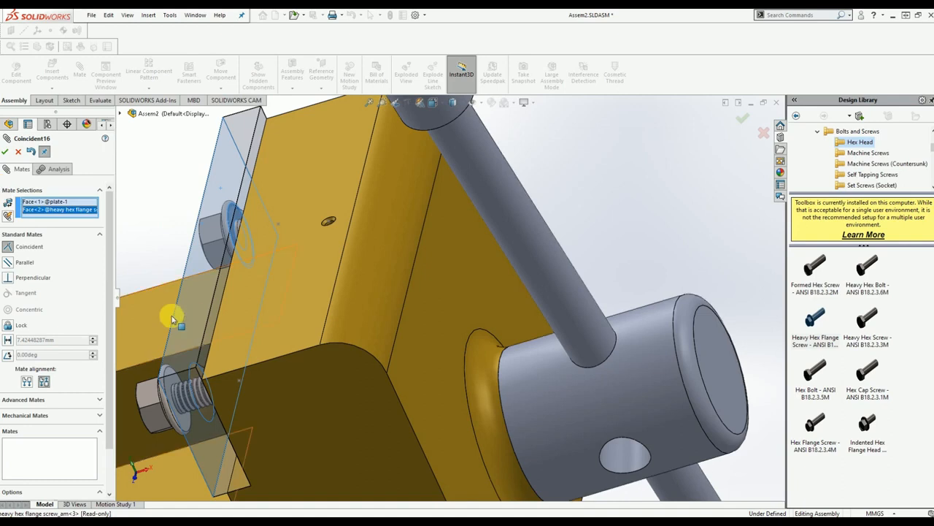
pyautogui.click(5, 151)
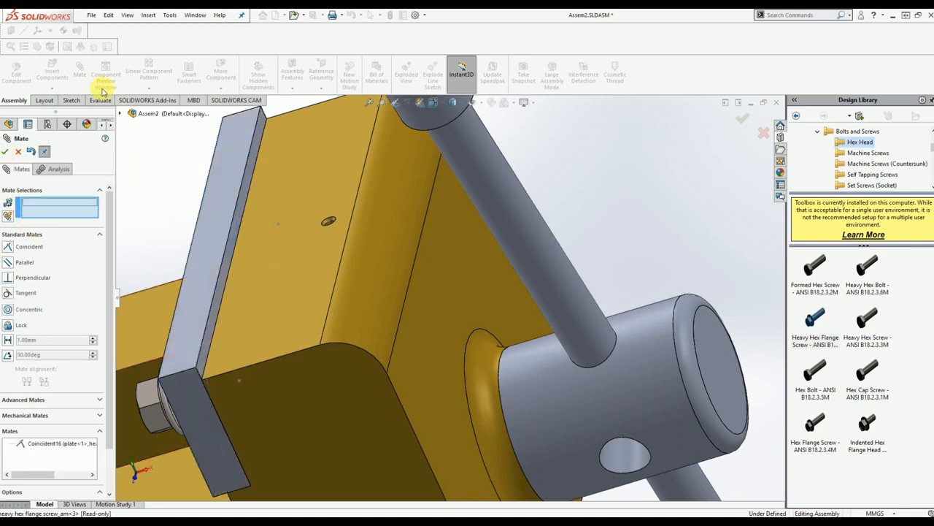
# Step: Add a coincident mate between the jaw plate's front face and the flange underside of the nearer screw, and finish mating
pyautogui.scroll(-5, 179, 416)
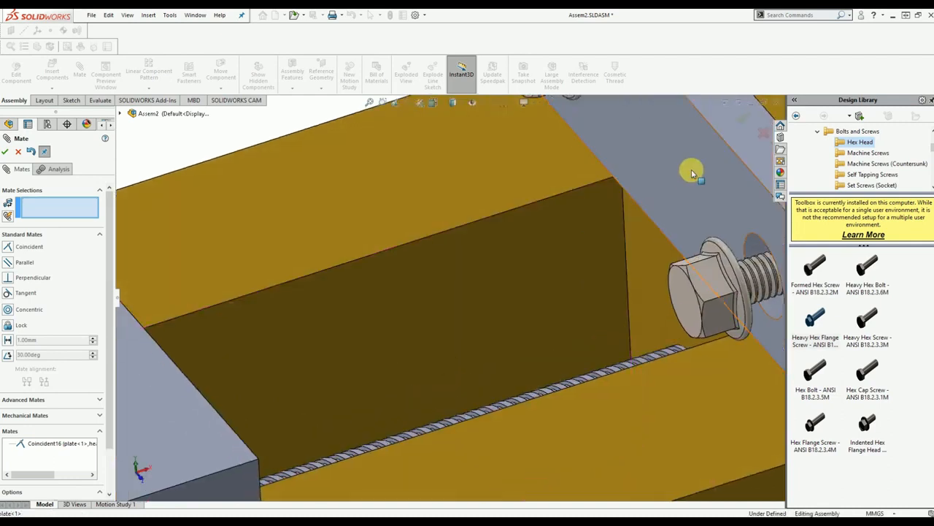
pyautogui.click(697, 197)
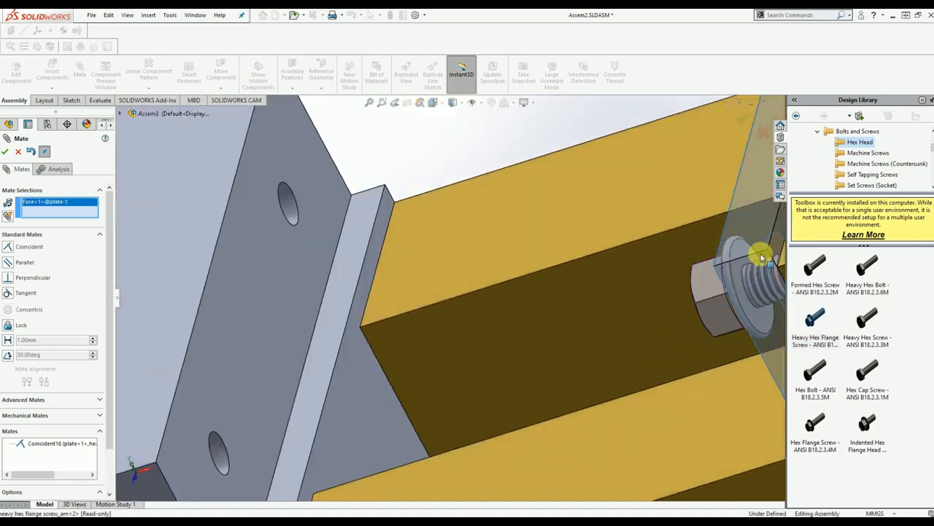
pyautogui.click(737, 255)
pyautogui.click(5, 151)
pyautogui.scroll(-5, 698, 285)
pyautogui.scroll(3, 628, 300)
pyautogui.scroll(8, 597, 301)
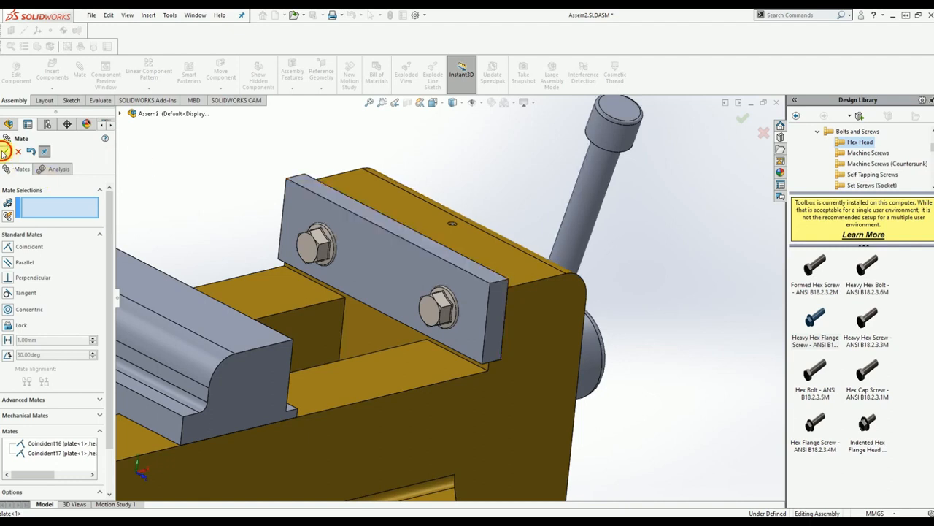
pyautogui.click(6, 151)
# Step: Hide the nut, lock nut and washer at the end of the screw rod
pyautogui.scroll(-4, 401, 278)
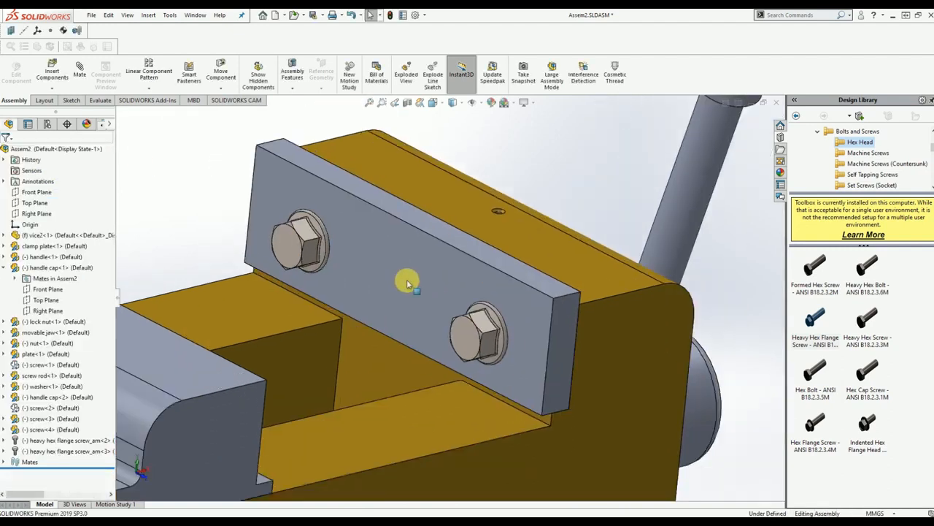
pyautogui.scroll(4, 407, 284)
pyautogui.scroll(-5, 314, 382)
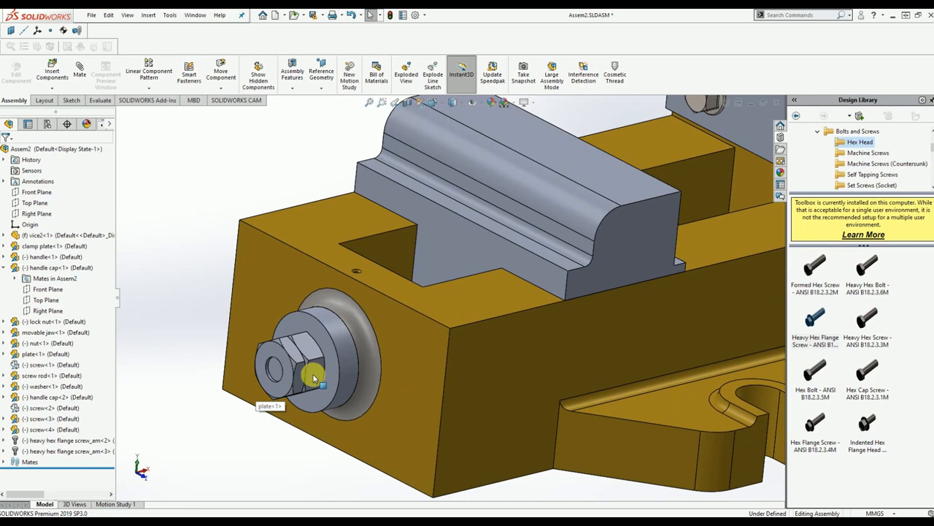
pyautogui.scroll(-3, 314, 376)
pyautogui.click(330, 358)
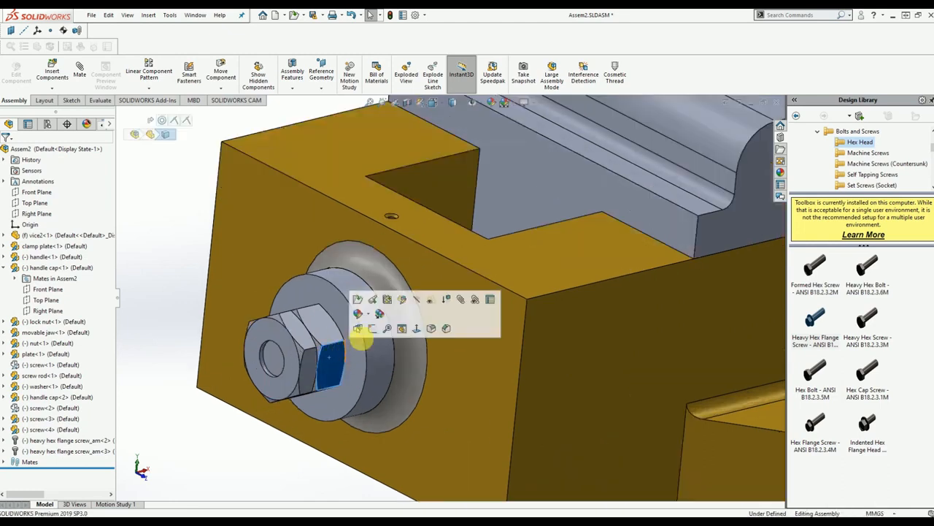
pyautogui.click(418, 301)
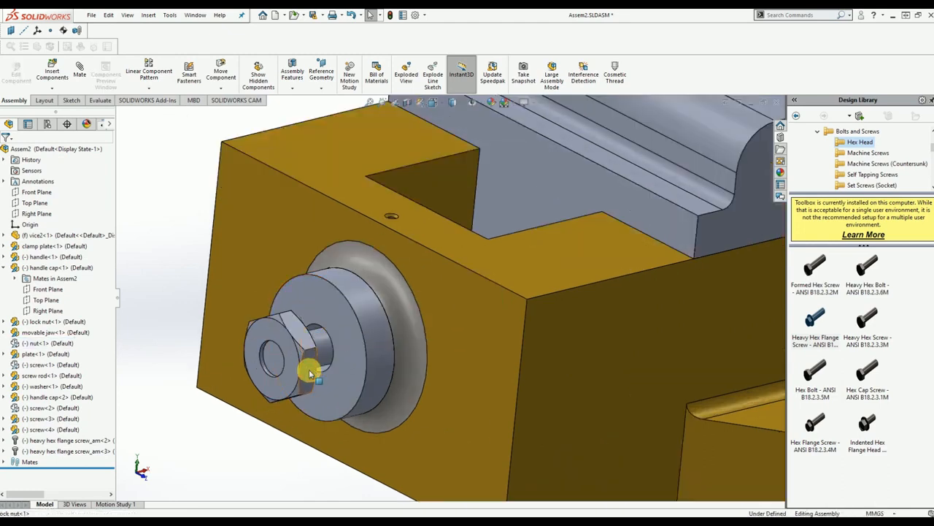
pyautogui.click(310, 374)
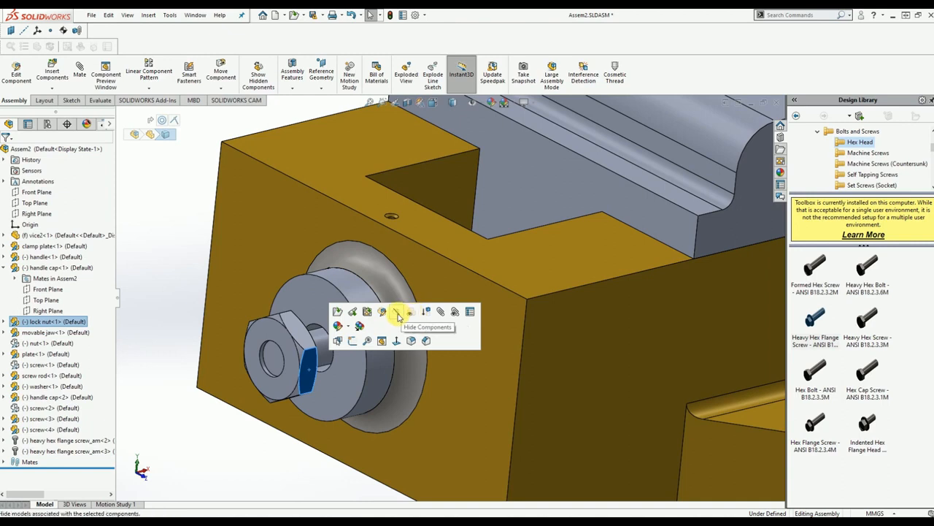
pyautogui.click(398, 315)
pyautogui.click(348, 323)
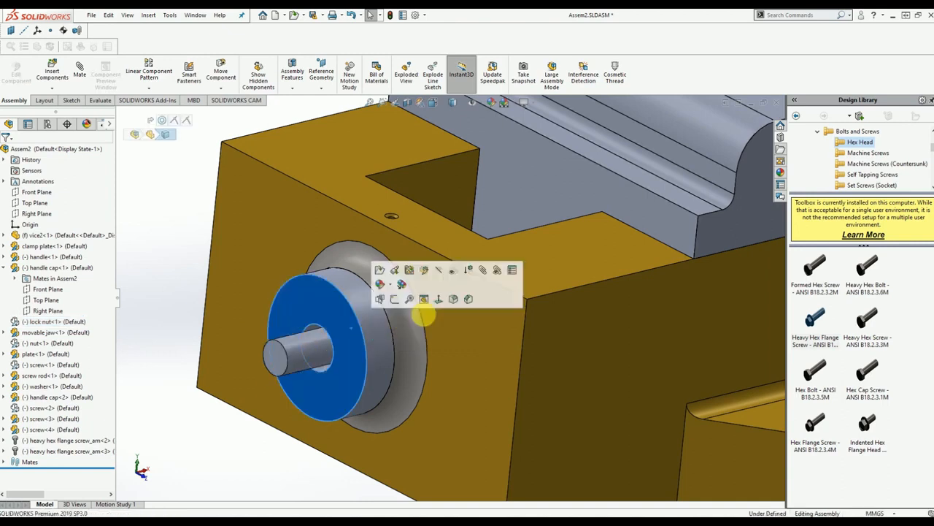
pyautogui.click(439, 272)
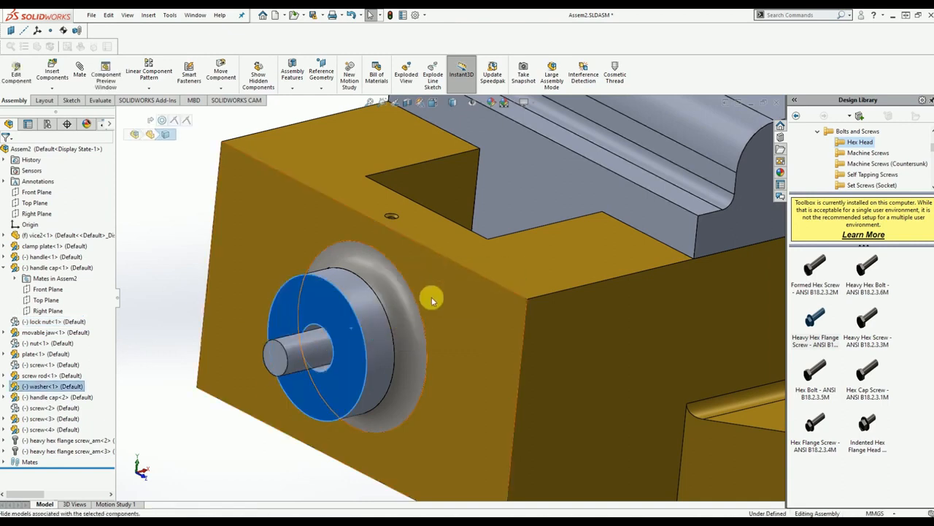
# Step: Insert a Narrow Flat Washer - ANSI B18.22M from the ANSI Metric Plain Washers onto the screw rod's end
pyautogui.click(819, 131)
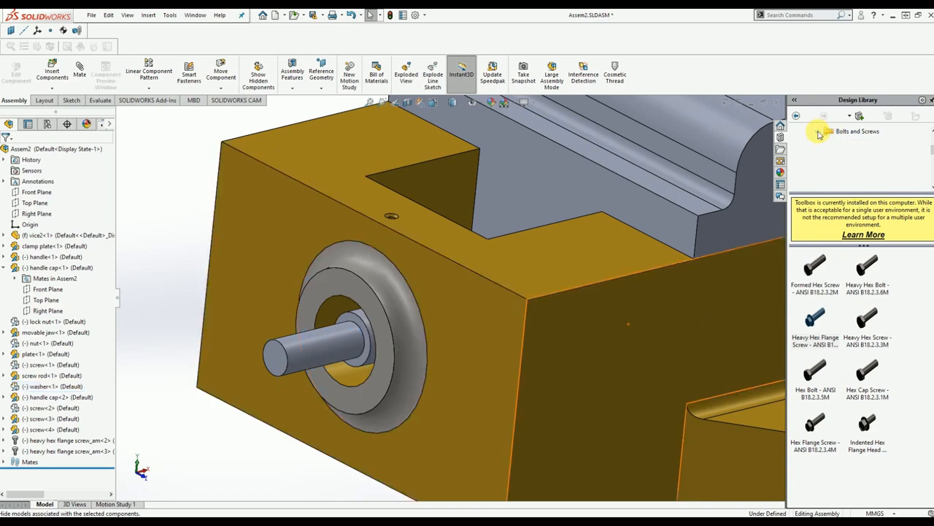
pyautogui.click(847, 185)
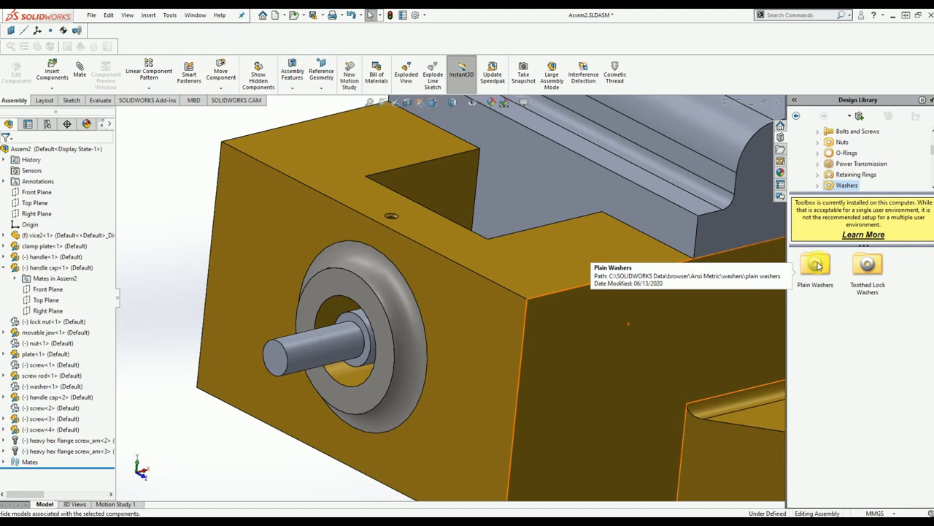
pyautogui.doubleClick(816, 264)
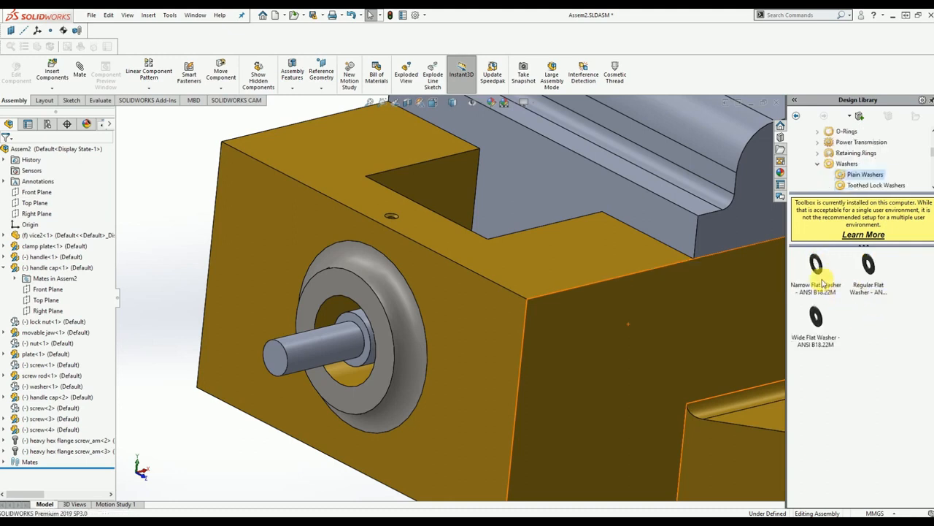
pyautogui.moveTo(818, 271); pyautogui.dragTo(367, 354)
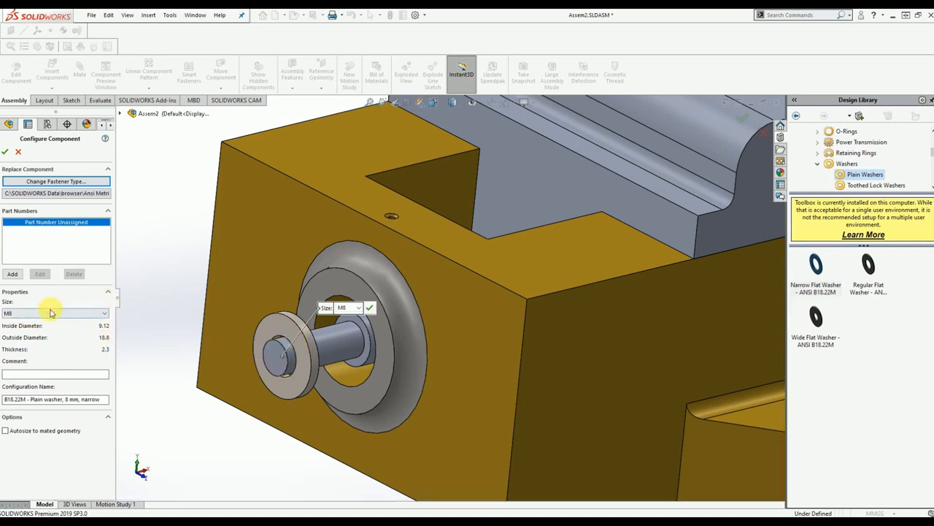
# Step: Try size M6 on the narrow flat washer, set it to M8, and accept it without adding further copies
pyautogui.click(49, 314)
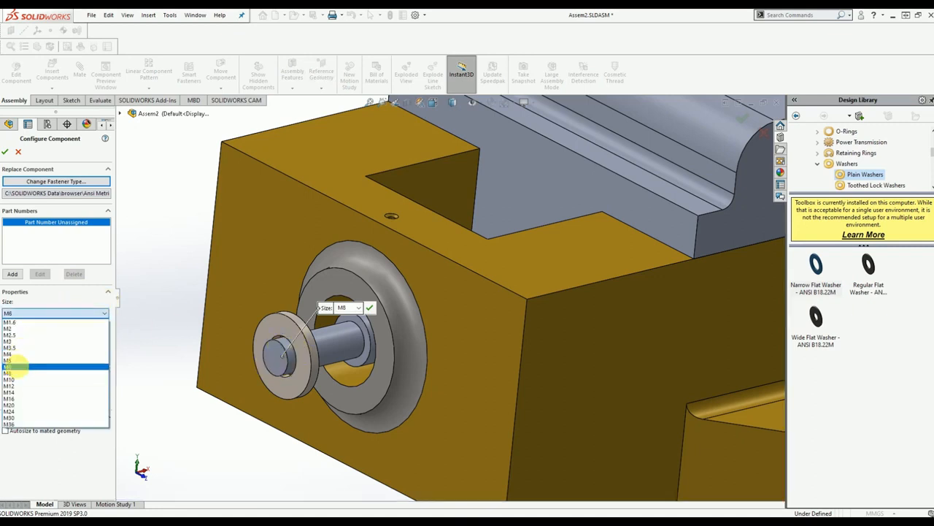
pyautogui.click(16, 367)
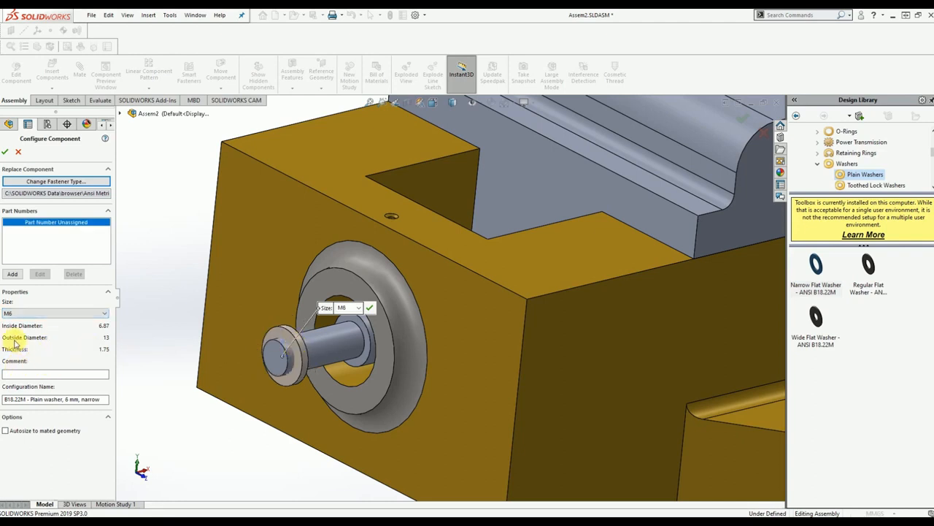
pyautogui.click(29, 312)
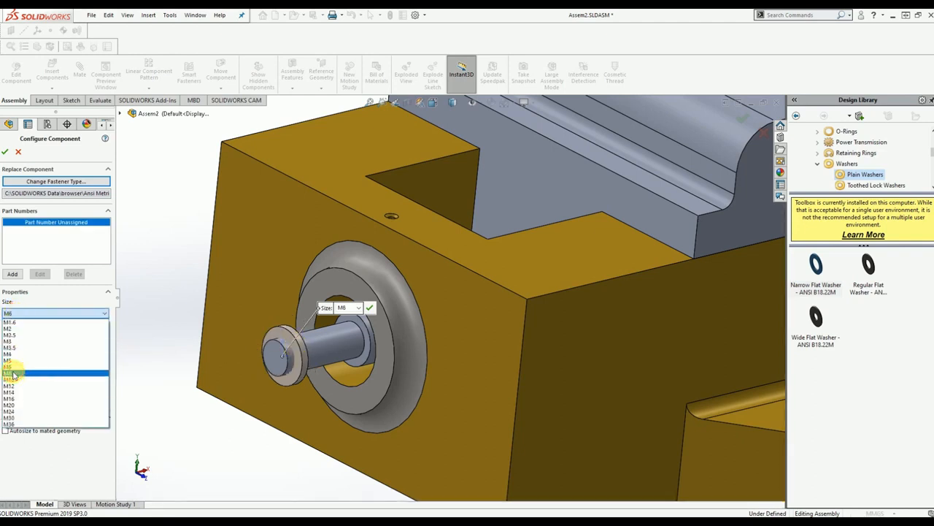
pyautogui.click(13, 373)
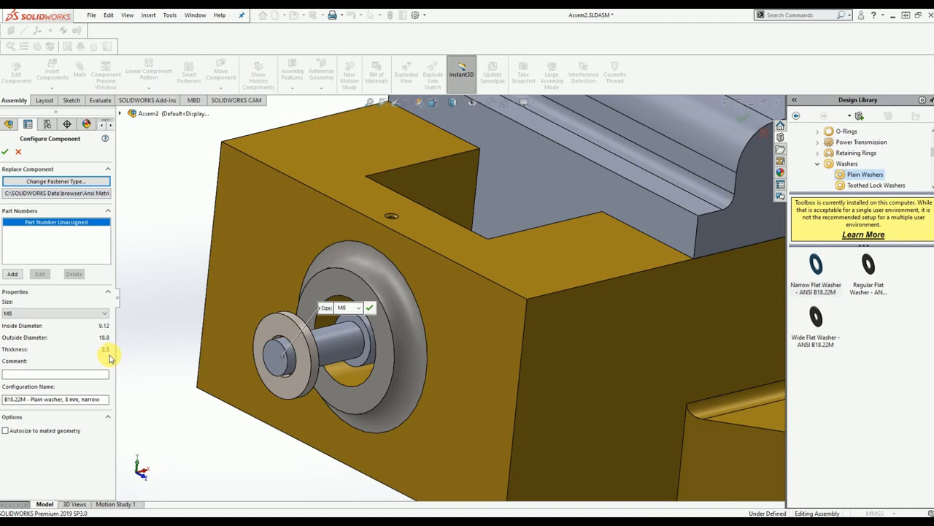
pyautogui.click(6, 152)
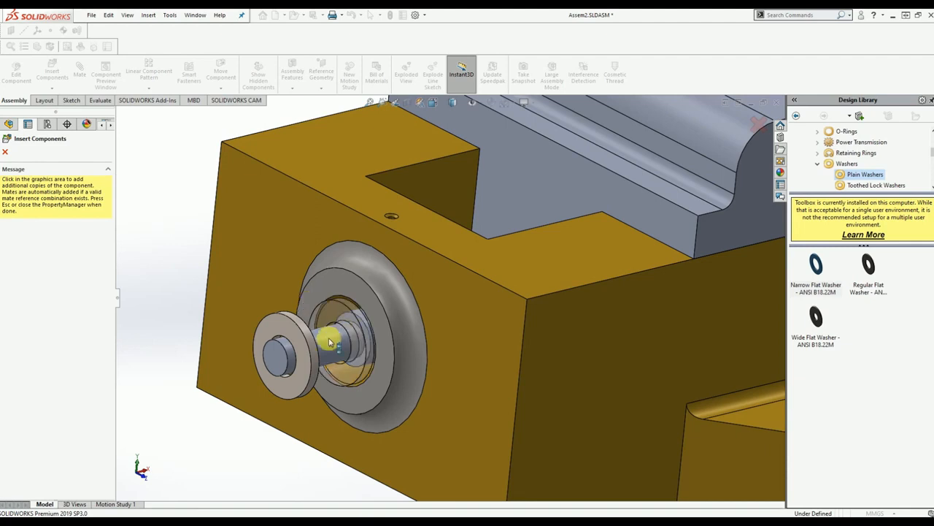
pyautogui.click(5, 153)
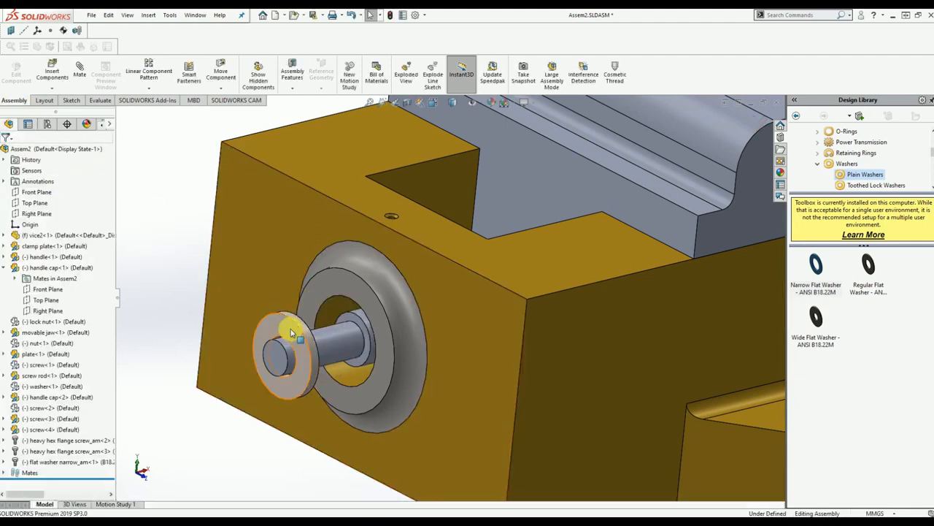
# Step: Move the narrow flat washer along the screw rod towards the bore in the vice body
pyautogui.click(305, 348)
pyautogui.moveTo(304, 348); pyautogui.dragTo(370, 319)
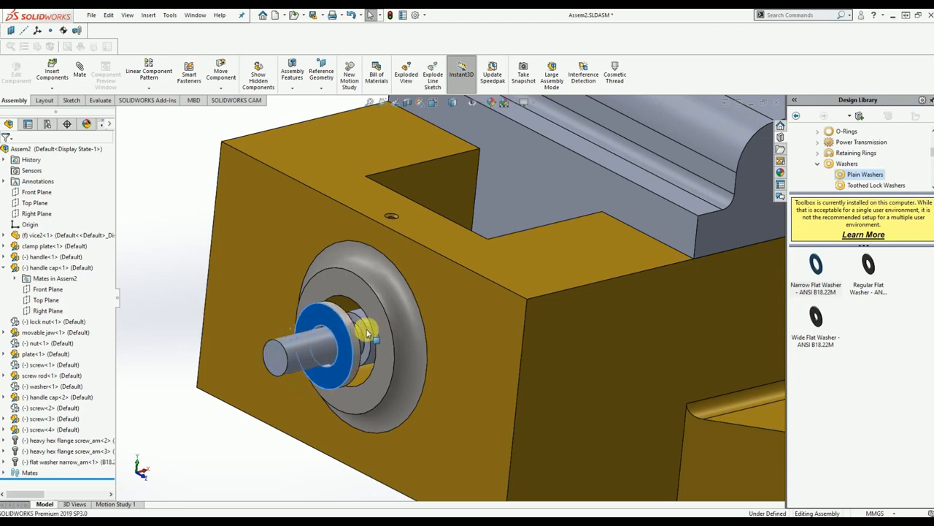
pyautogui.click(156, 205)
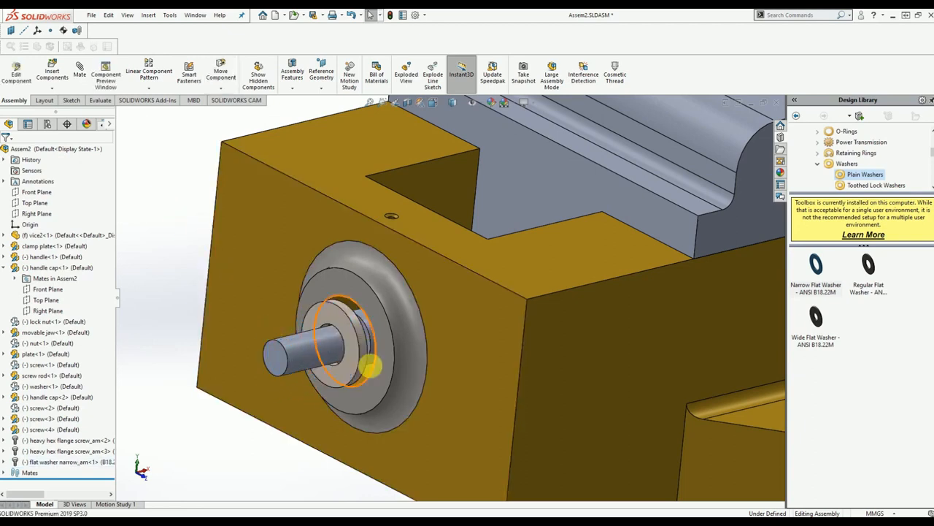
# Step: Open the Hex Nuts category within the ANSI Metric Nuts in the Toolbox
pyautogui.click(818, 165)
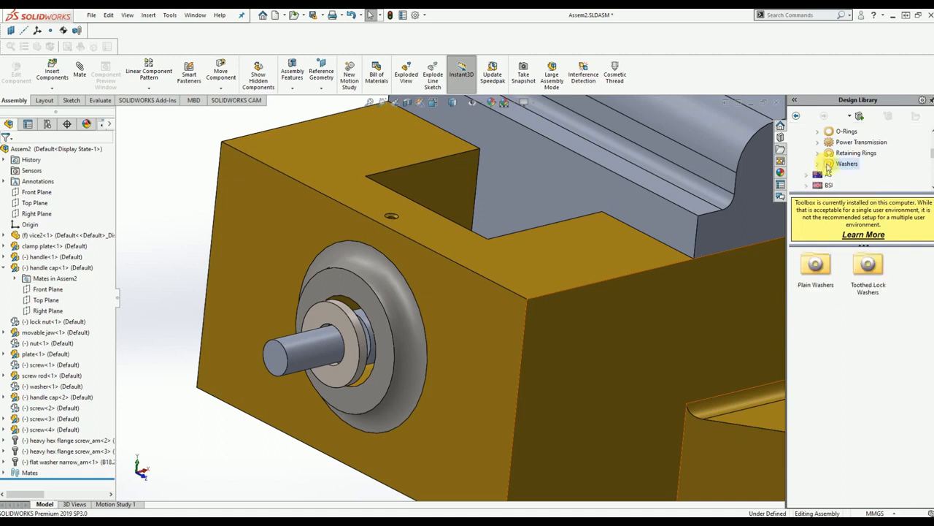
pyautogui.scroll(2, 847, 164)
pyautogui.click(842, 184)
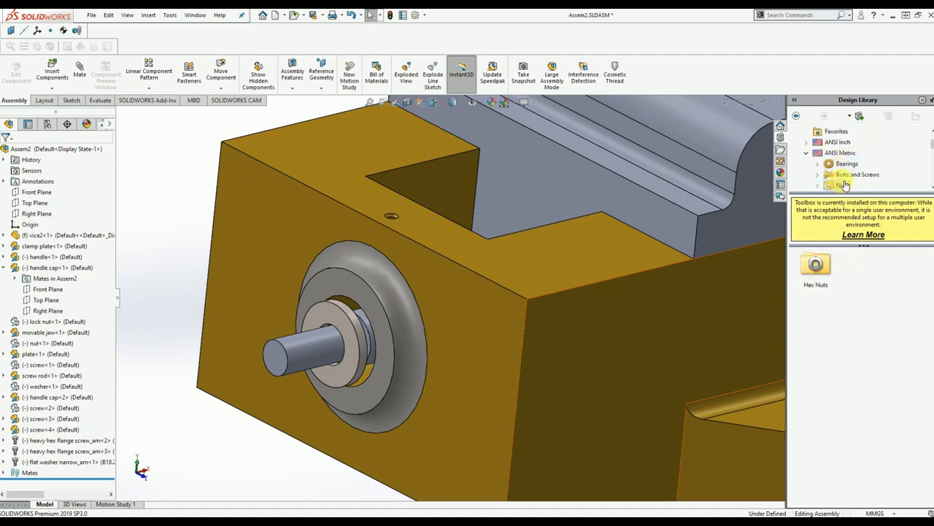
pyautogui.doubleClick(816, 266)
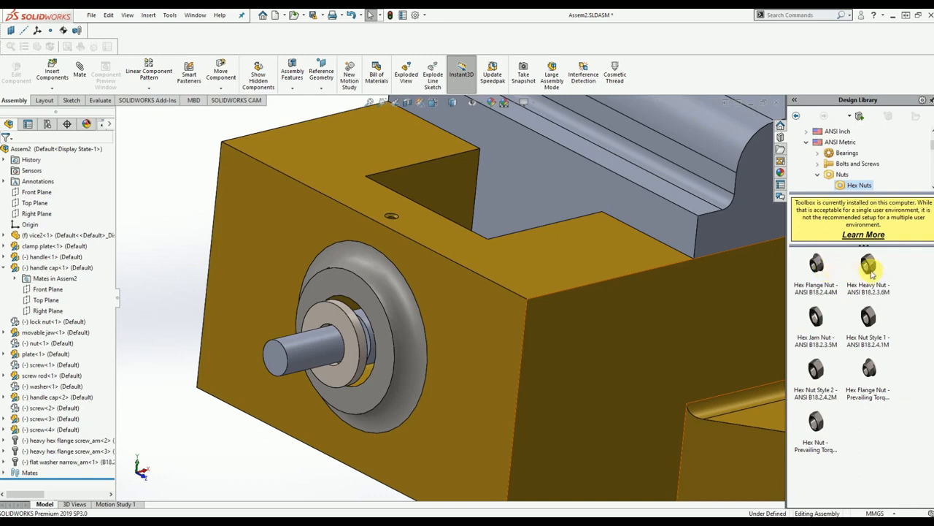
# Step: Insert a Hex Heavy Nut - ANSI B18.2.3.6M onto the screw rod's end at size M12 with the Double Chamfer finish, without further copies
pyautogui.moveTo(872, 273)
pyautogui.moveTo(873, 273); pyautogui.dragTo(304, 354)
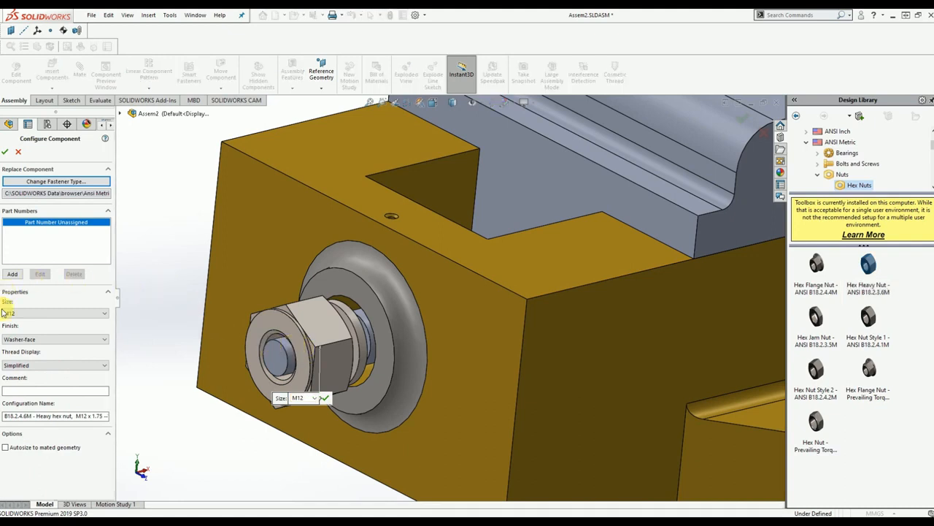
pyautogui.click(32, 314)
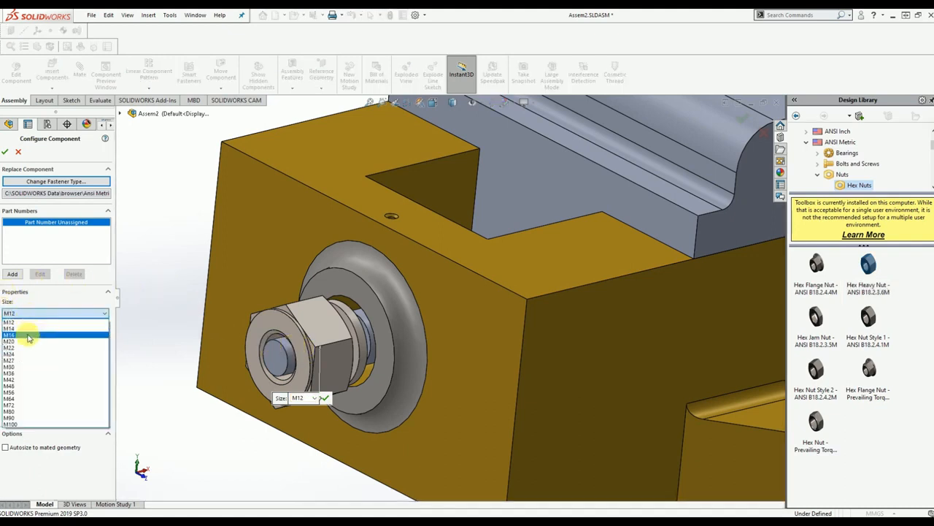
pyautogui.click(45, 305)
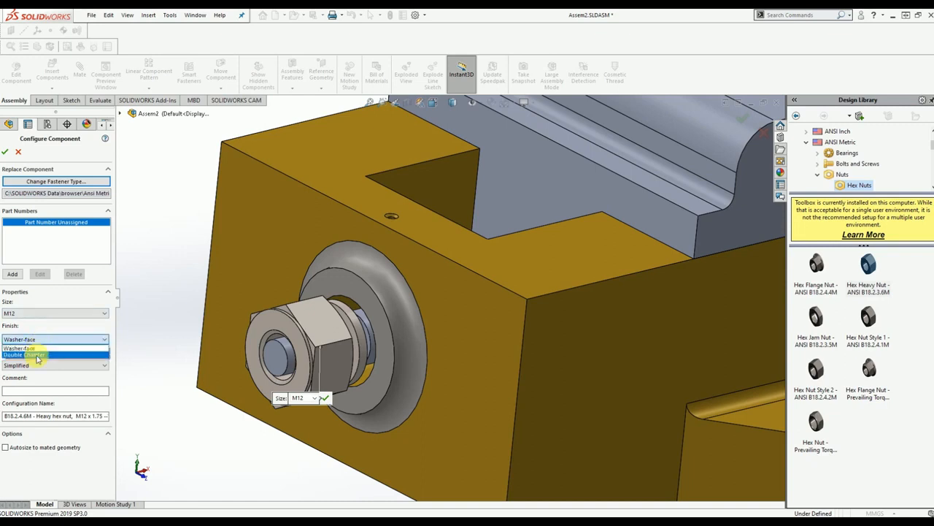
pyautogui.click(36, 355)
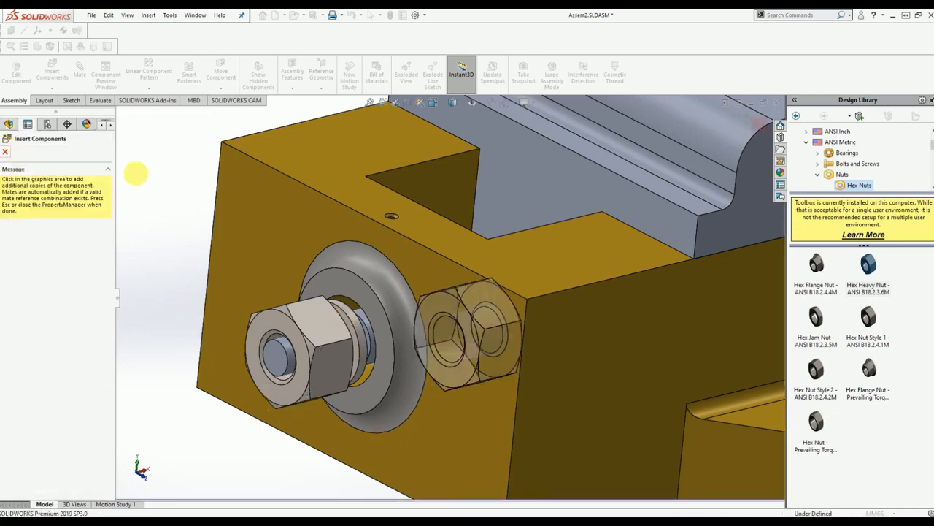
pyautogui.press('Escape')
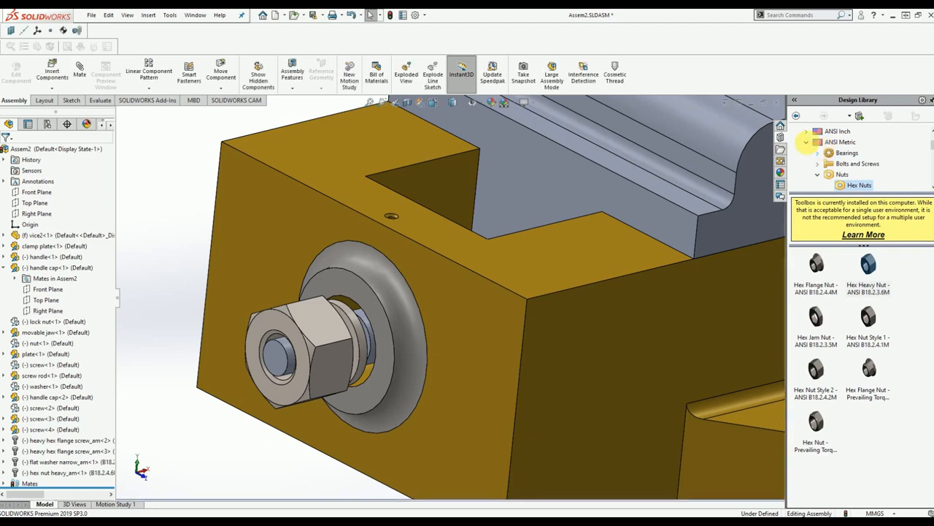
# Step: Open the Ball Bearings category within the BSI Bearings in the Toolbox
pyautogui.click(815, 144)
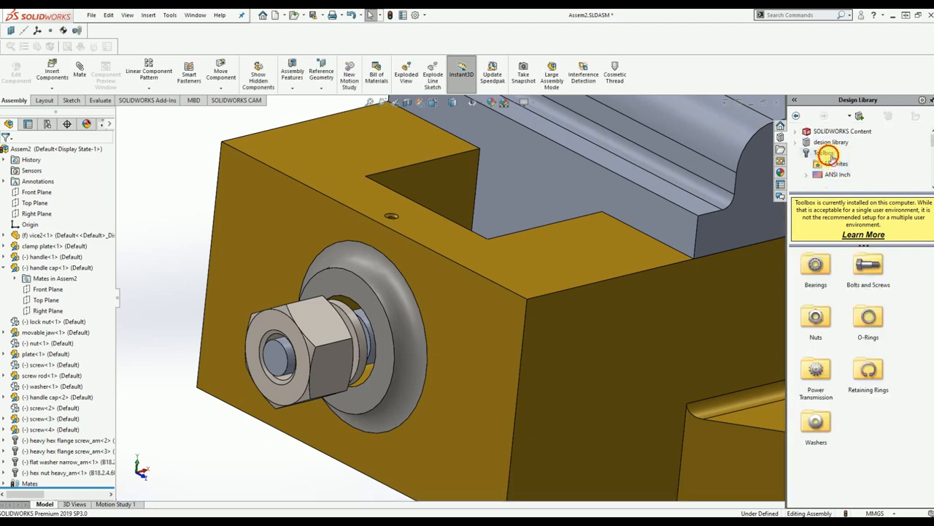
pyautogui.click(823, 153)
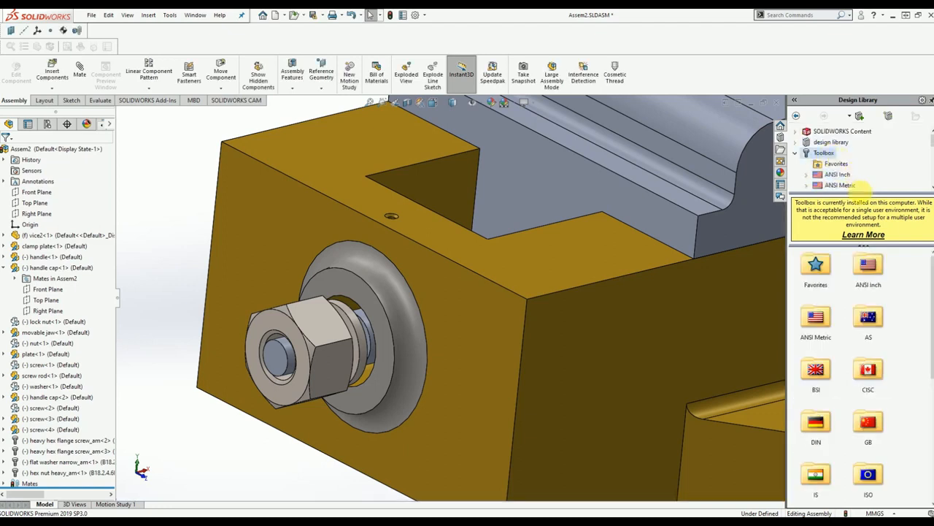
pyautogui.doubleClick(816, 371)
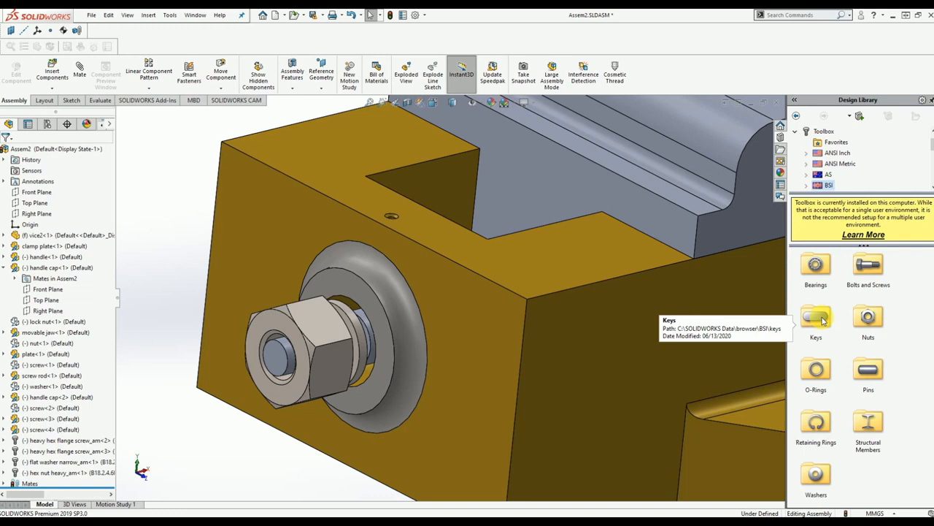
pyautogui.doubleClick(820, 277)
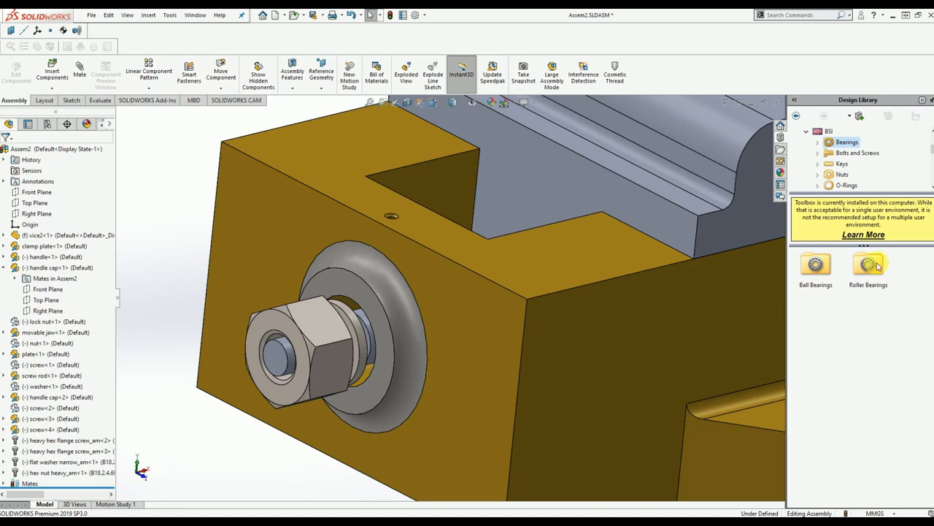
pyautogui.doubleClick(820, 272)
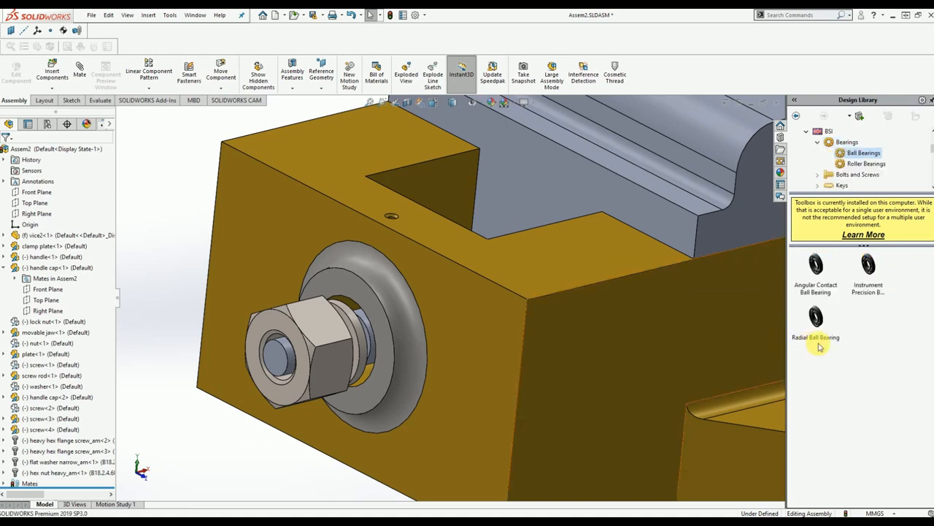
# Step: Insert an Angular Contact Ball Bearing from the BSI standard onto the screw rod's end
pyautogui.scroll(-5, 552, 358)
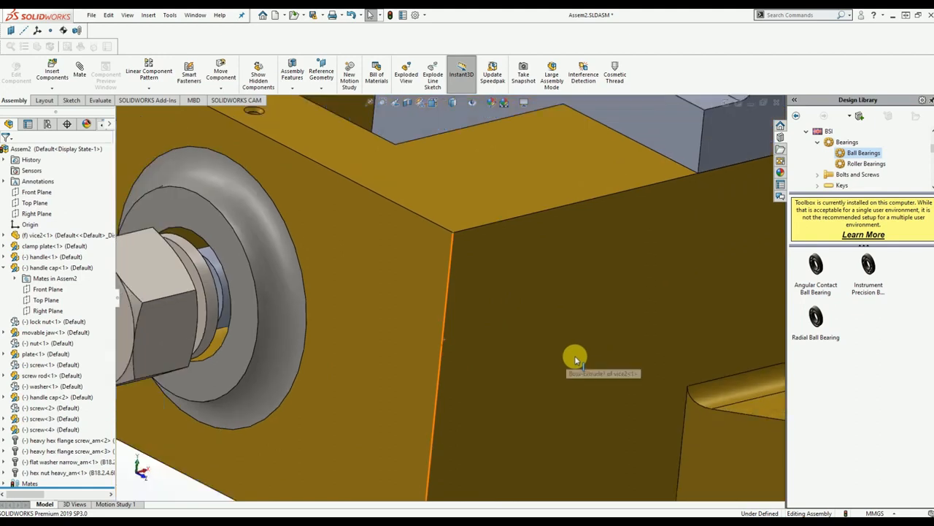
pyautogui.scroll(5, 575, 359)
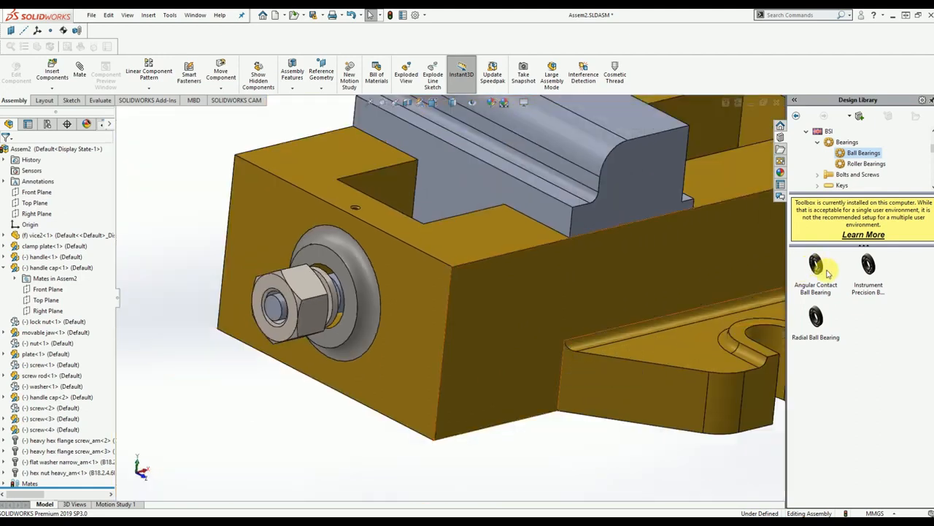
pyautogui.moveTo(816, 269)
pyautogui.moveTo(816, 269); pyautogui.dragTo(225, 399)
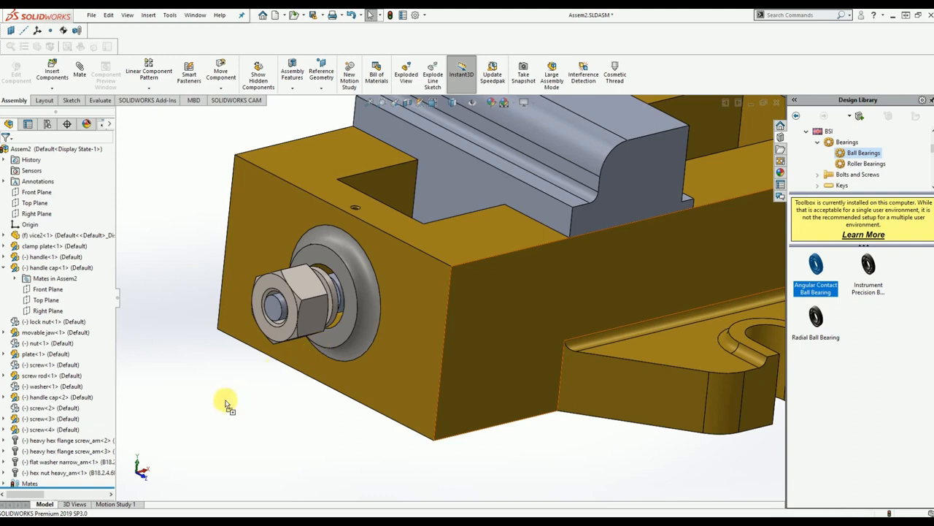
pyautogui.scroll(-7, 408, 252)
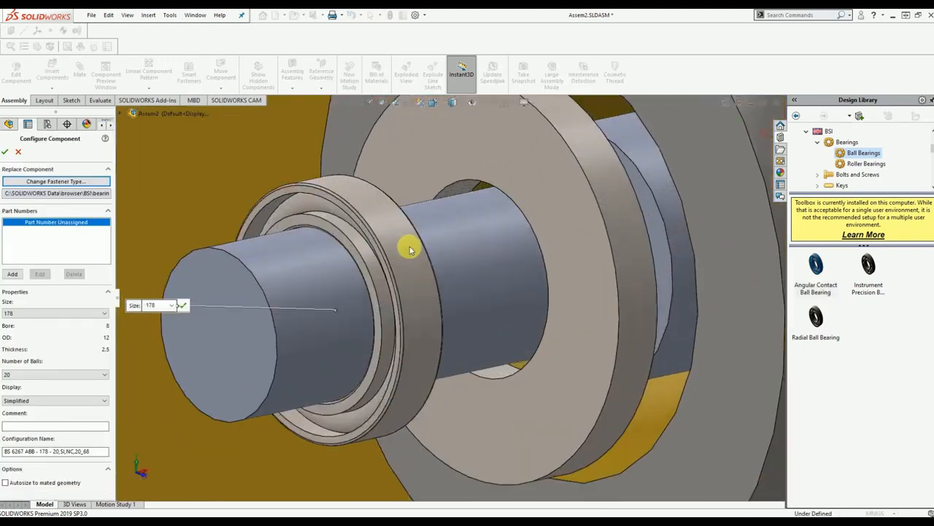
# Step: Set the angular contact ball bearing's size to 488 and its number of balls to Full
pyautogui.click(24, 314)
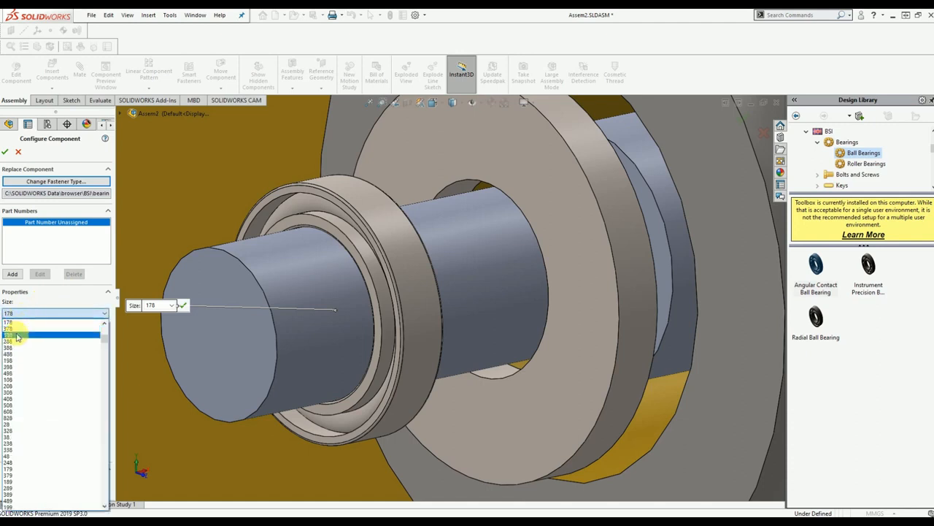
pyautogui.click(16, 361)
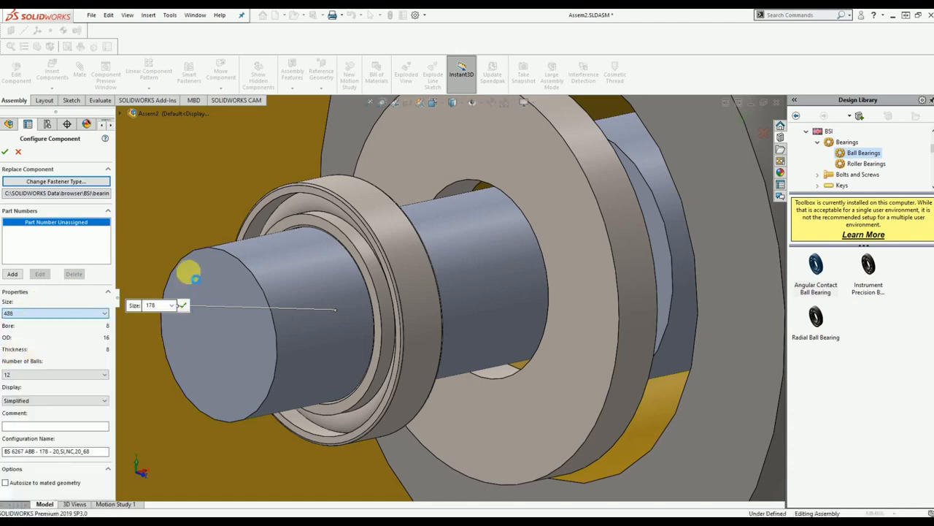
pyautogui.scroll(-2, 358, 296)
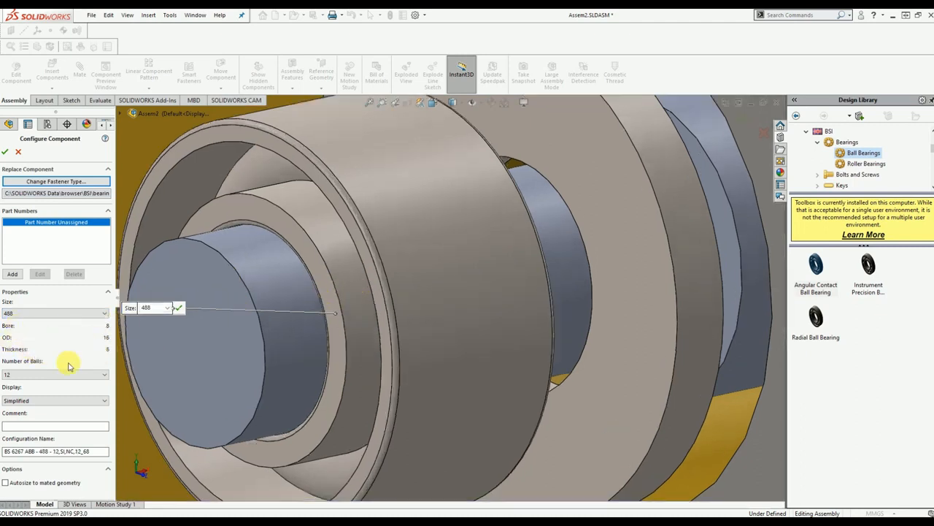
pyautogui.click(31, 375)
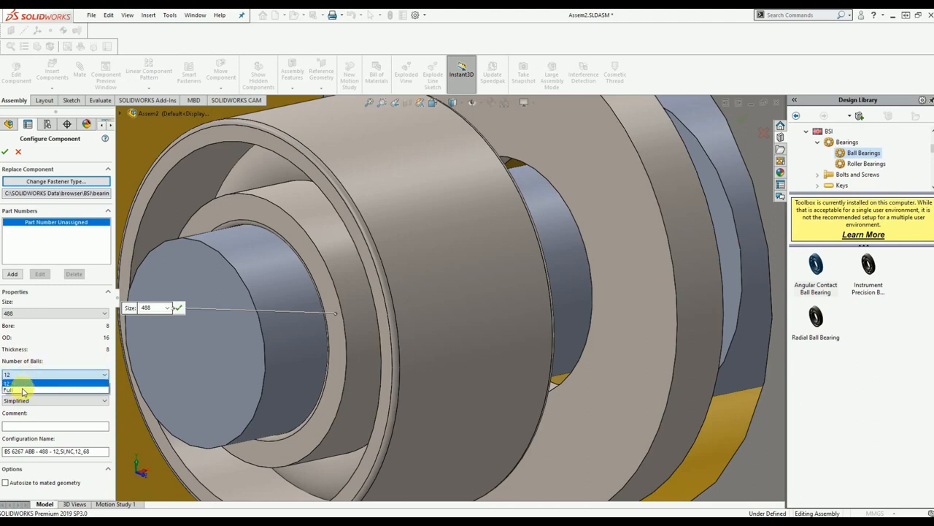
pyautogui.click(20, 390)
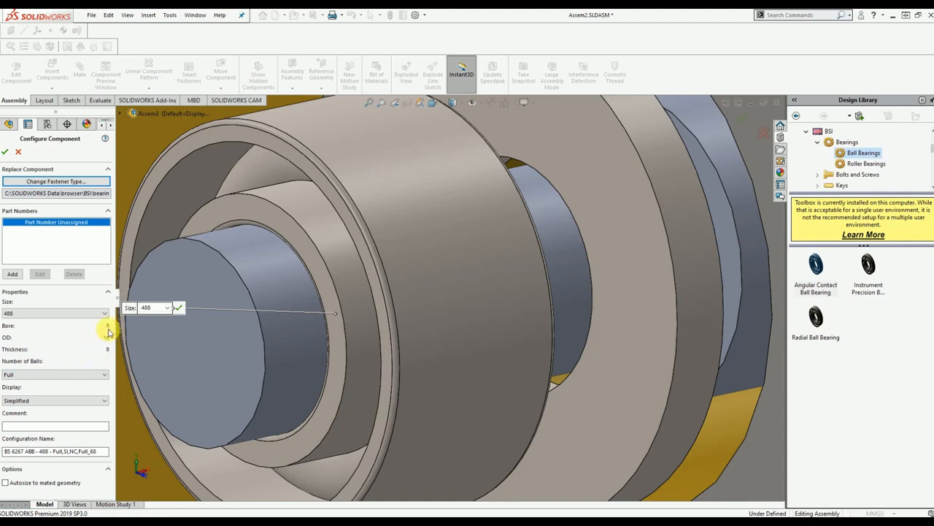
# Step: Set the bearing's display to Detailed and add a cage around its balls
pyautogui.click(40, 402)
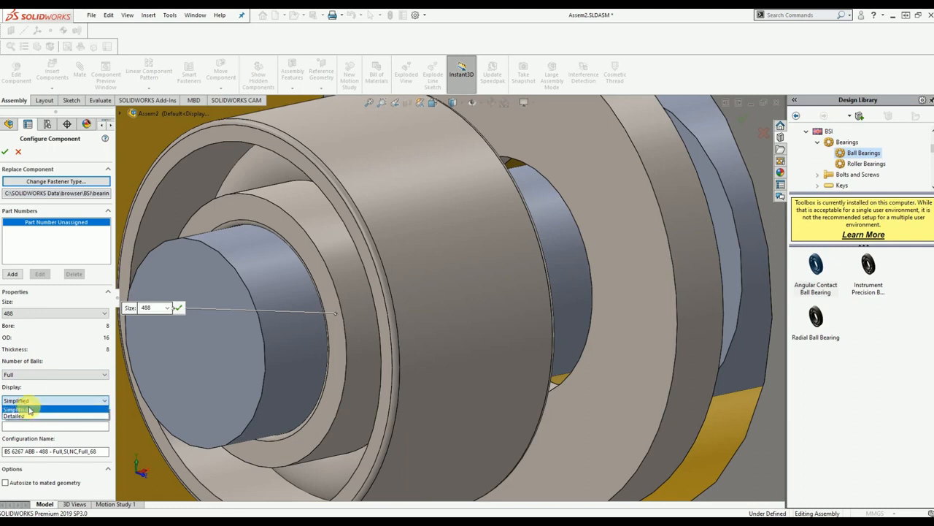
pyautogui.click(28, 417)
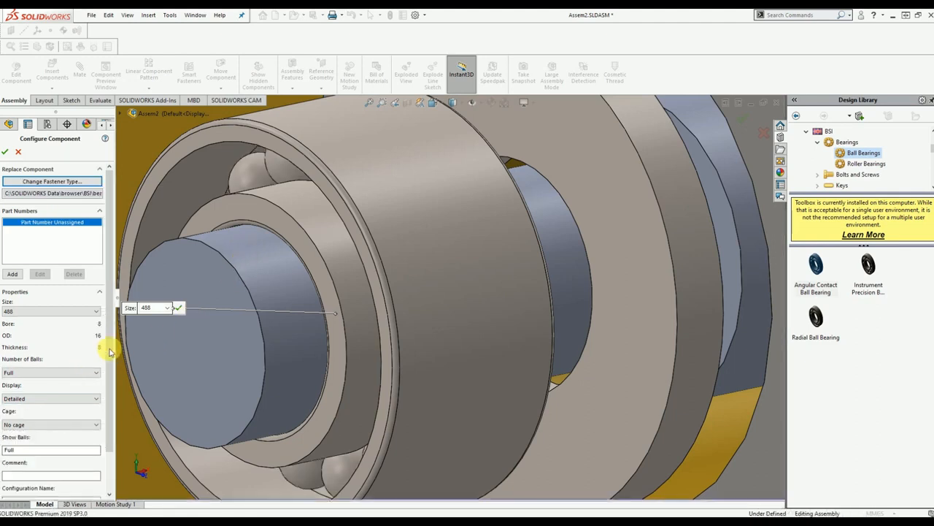
pyautogui.scroll(-3, 266, 299)
pyautogui.scroll(4, 269, 299)
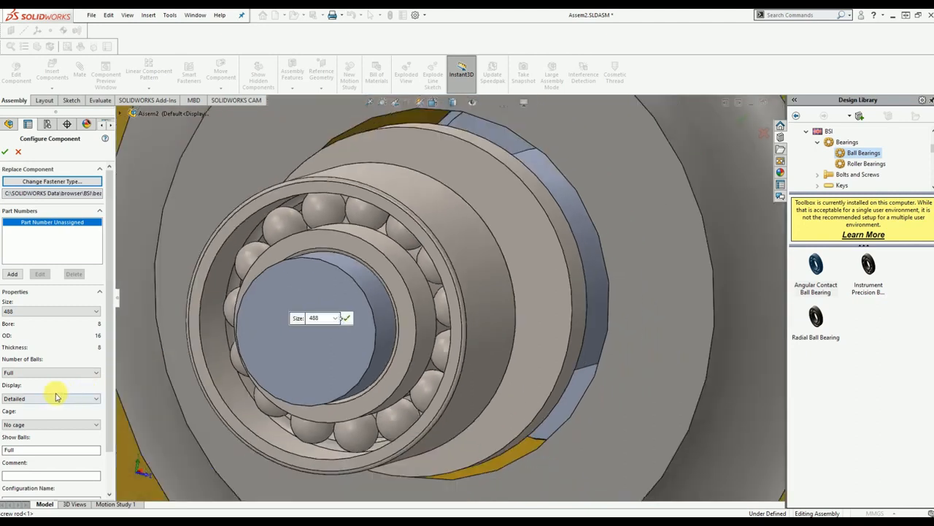
pyautogui.click(50, 426)
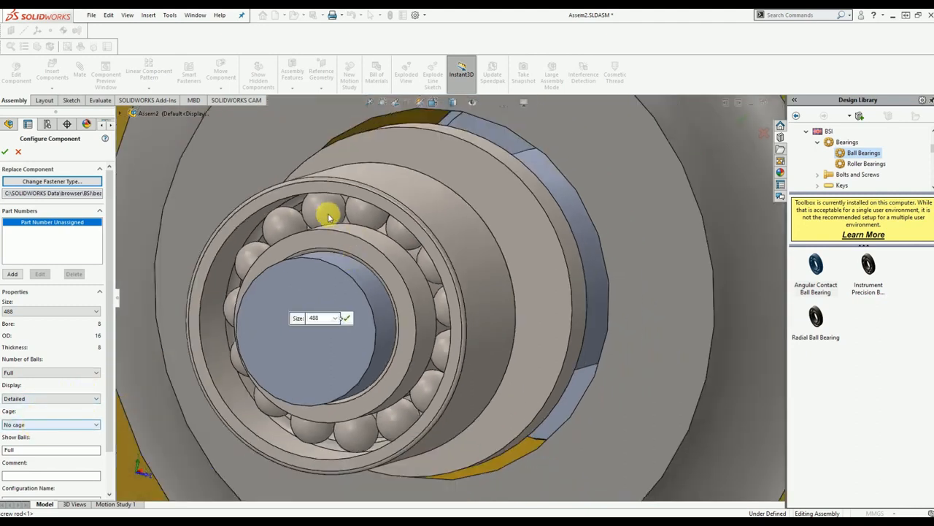
pyautogui.click(26, 425)
pyautogui.click(24, 444)
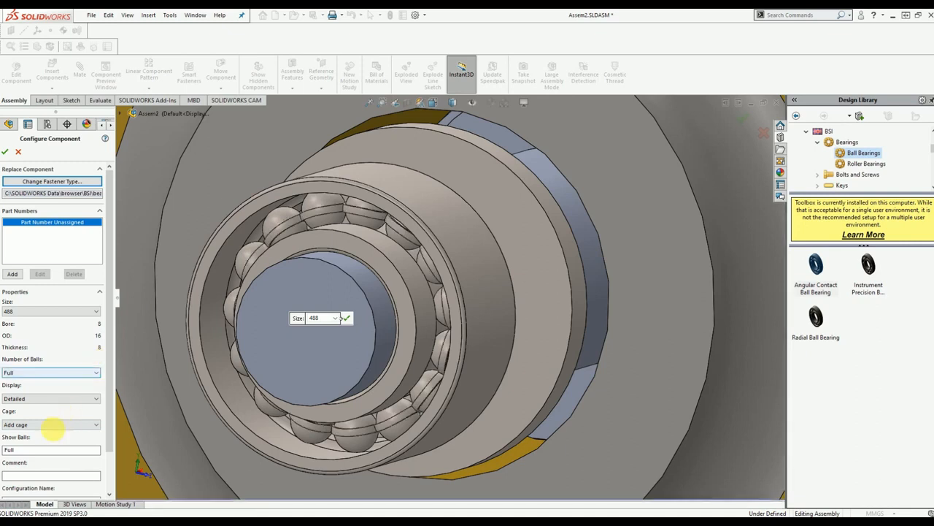
# Step: Accept the configured angular contact ball bearing without placing further copies in the assembly
pyautogui.scroll(-2, 107, 401)
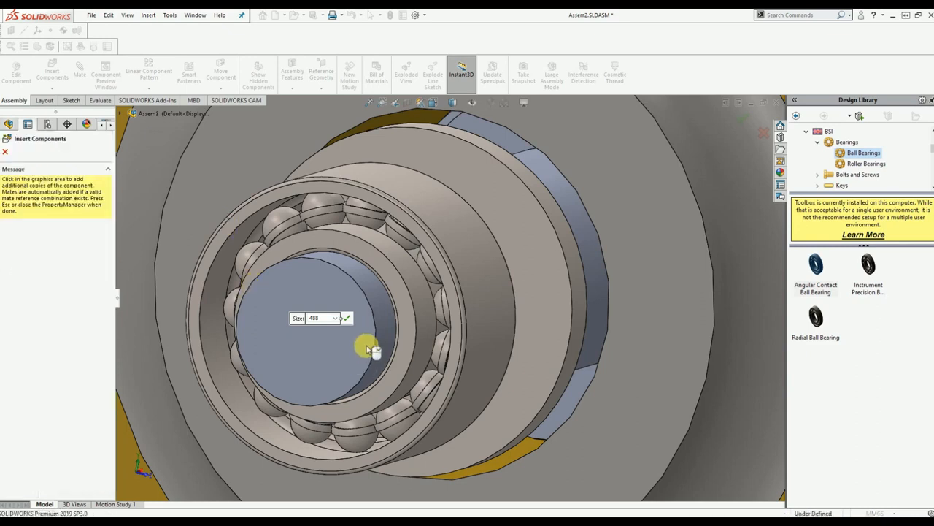
pyautogui.scroll(-2, 407, 347)
pyautogui.scroll(2, 415, 336)
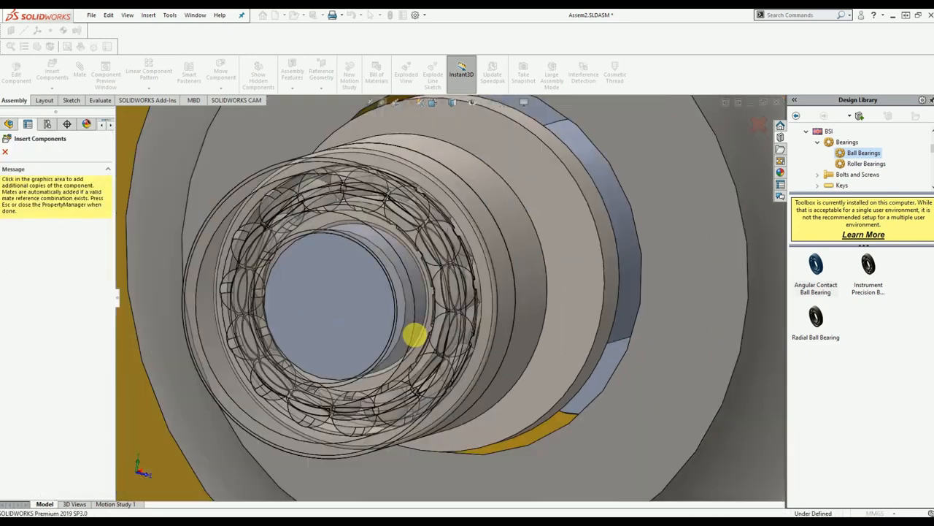
pyautogui.scroll(6, 418, 333)
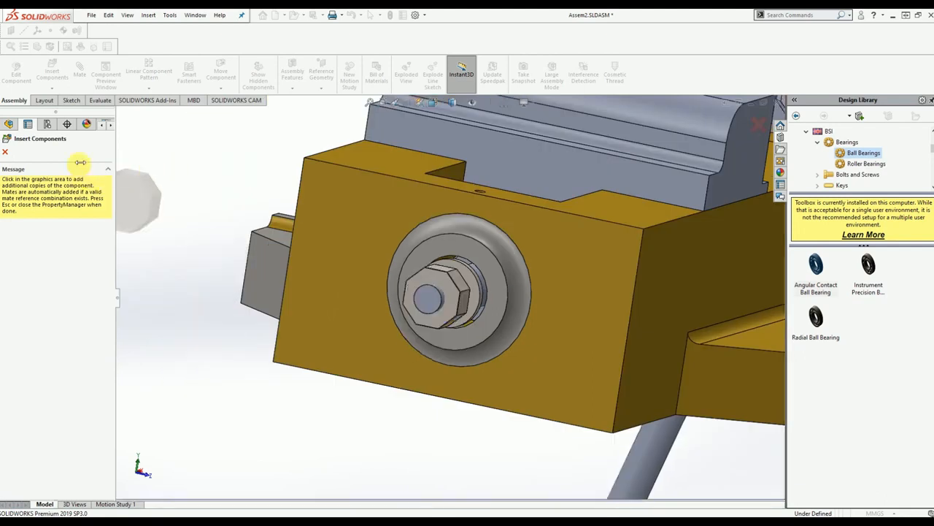
pyautogui.click(10, 154)
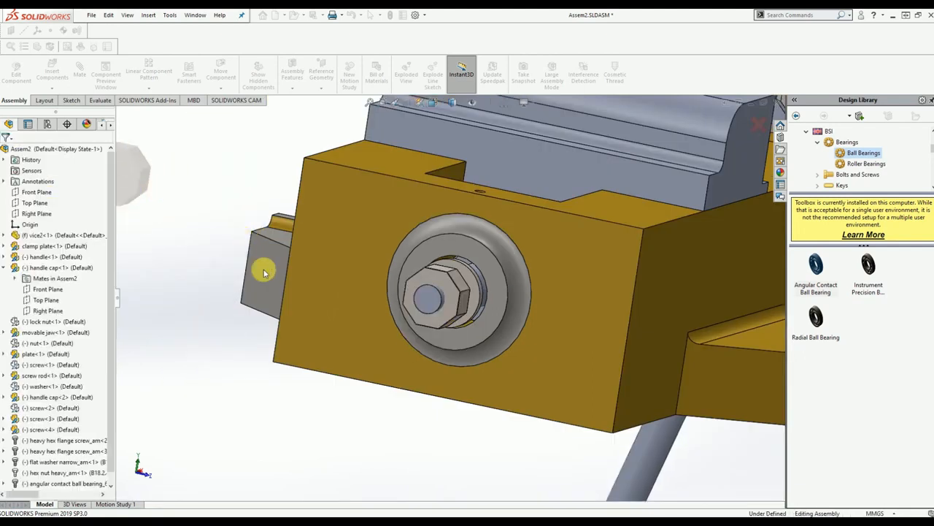
# Step: Try to move the angular contact ball bearing along the screw rod by its outer face
pyautogui.moveTo(333, 379); pyautogui.dragTo(385, 292, button='middle')
pyautogui.scroll(-3, 386, 292)
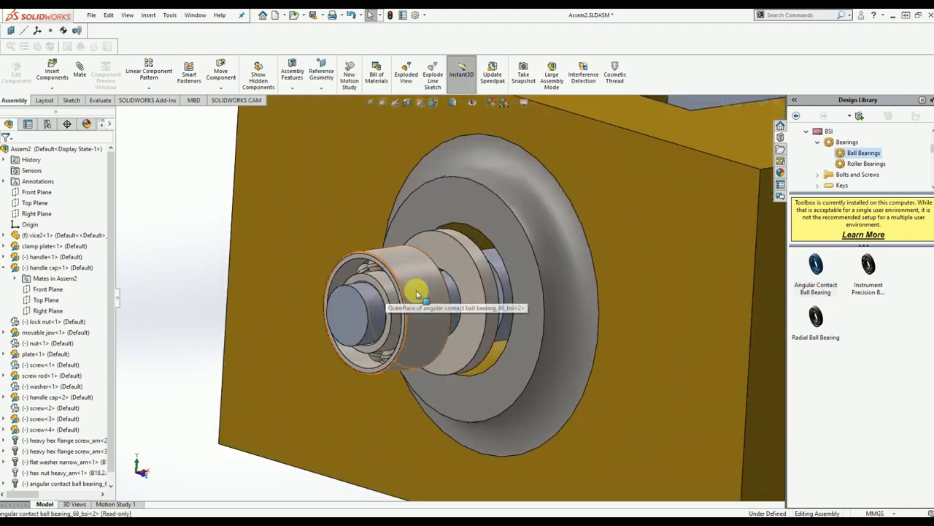
pyautogui.click(417, 324)
pyautogui.moveTo(418, 352); pyautogui.dragTo(666, 398)
# Step: Look through the BSI Roller Bearings and open the Steel category of the BSI Structural Members in the Toolbox
pyautogui.click(861, 165)
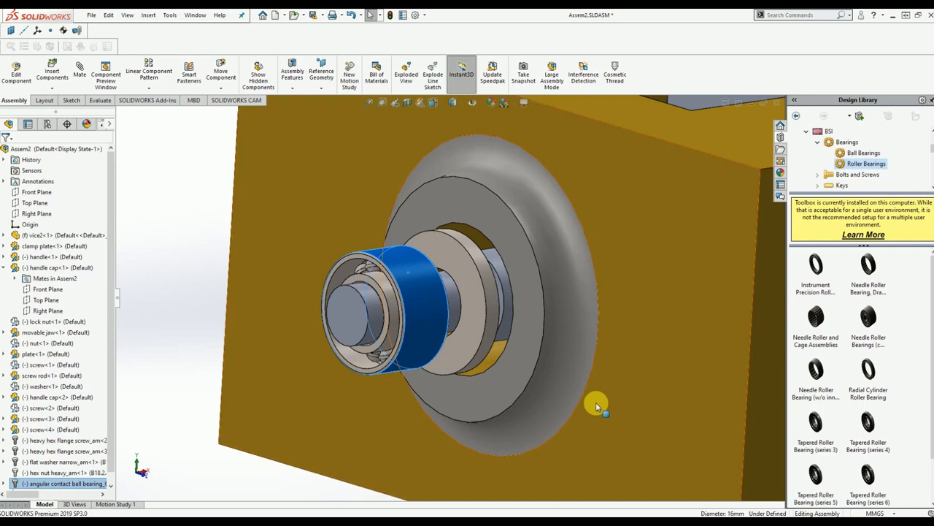
pyautogui.click(827, 132)
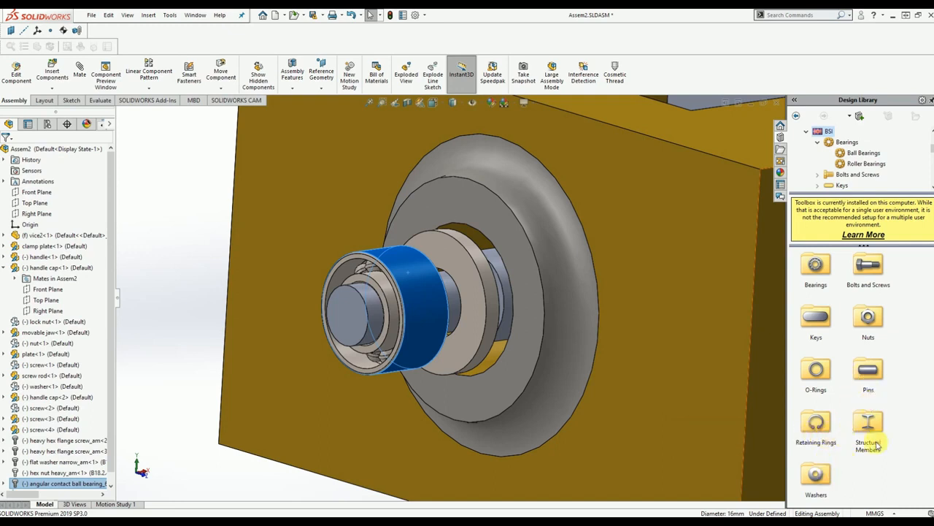
pyautogui.scroll(-3, 627, 357)
pyautogui.scroll(4, 627, 357)
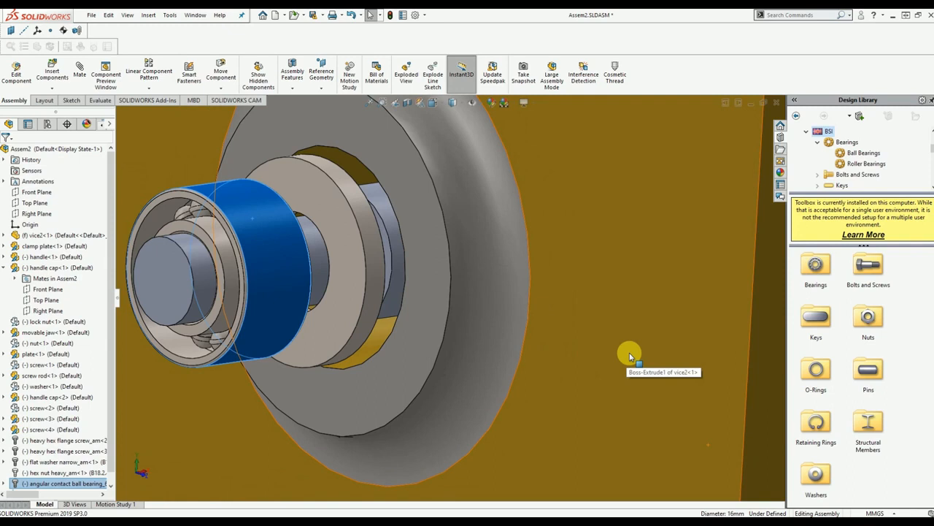
pyautogui.scroll(3, 626, 357)
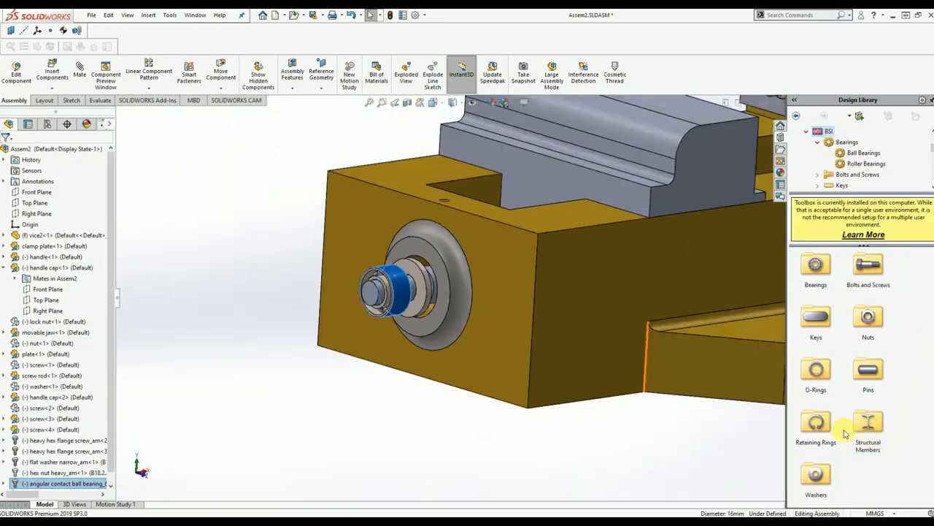
pyautogui.doubleClick(868, 438)
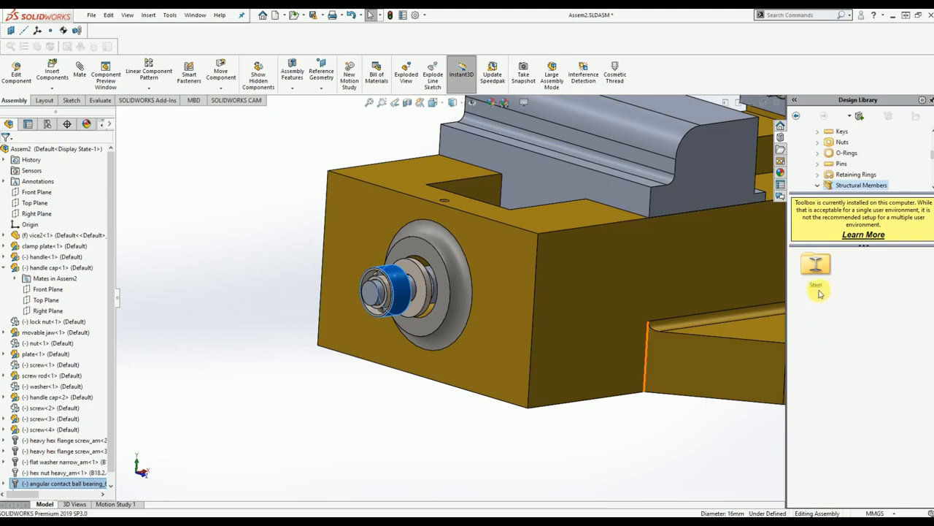
pyautogui.doubleClick(817, 284)
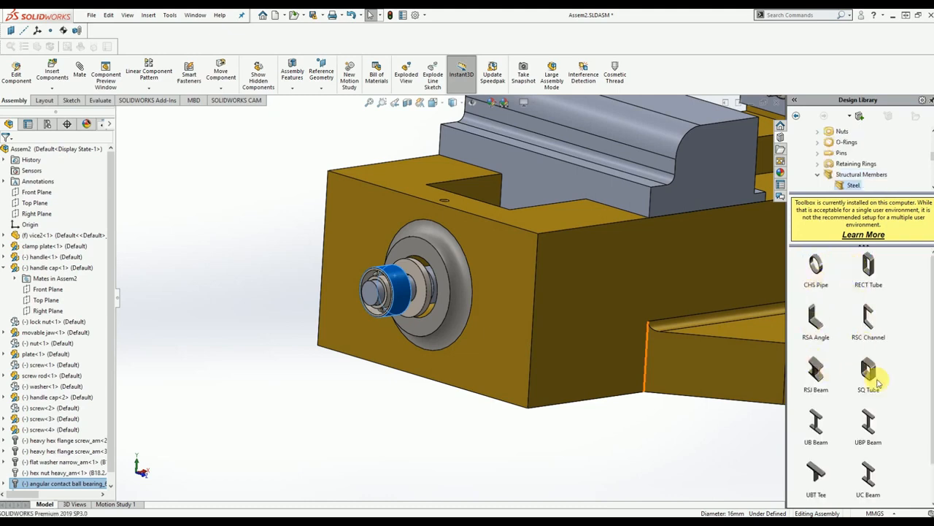
# Step: Insert an RSJ Beam from the steel structural members beside the vice, with size RSJ127x76x16.37 and length 100
pyautogui.moveTo(816, 367); pyautogui.dragTo(229, 236)
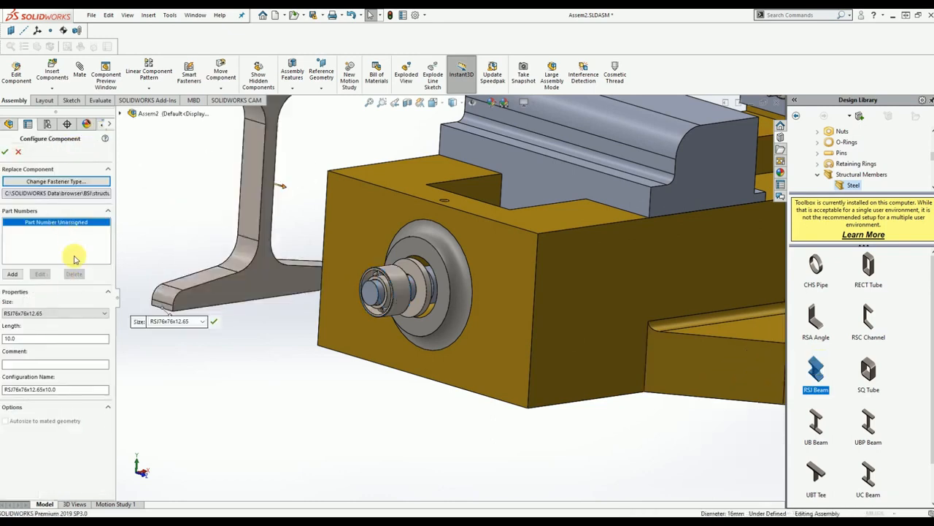
pyautogui.scroll(-2, 232, 252)
pyautogui.scroll(4, 243, 256)
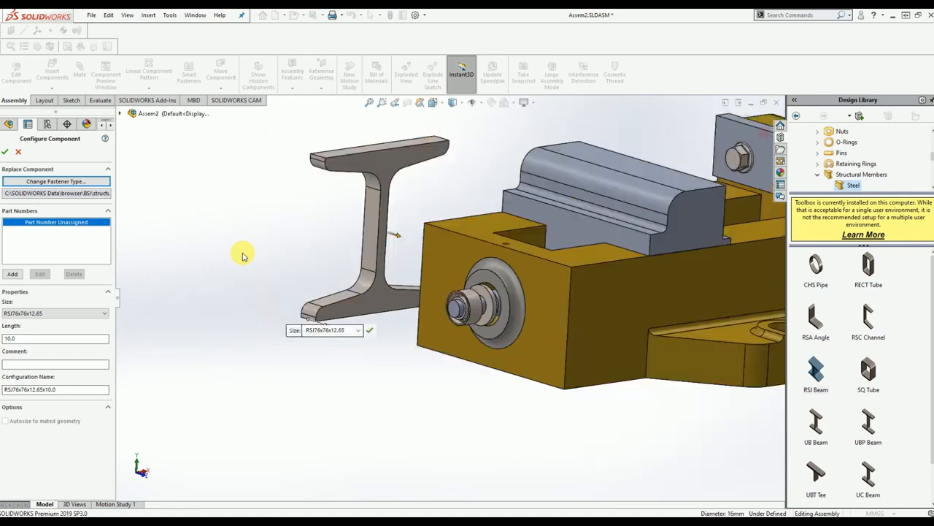
pyautogui.scroll(3, 252, 259)
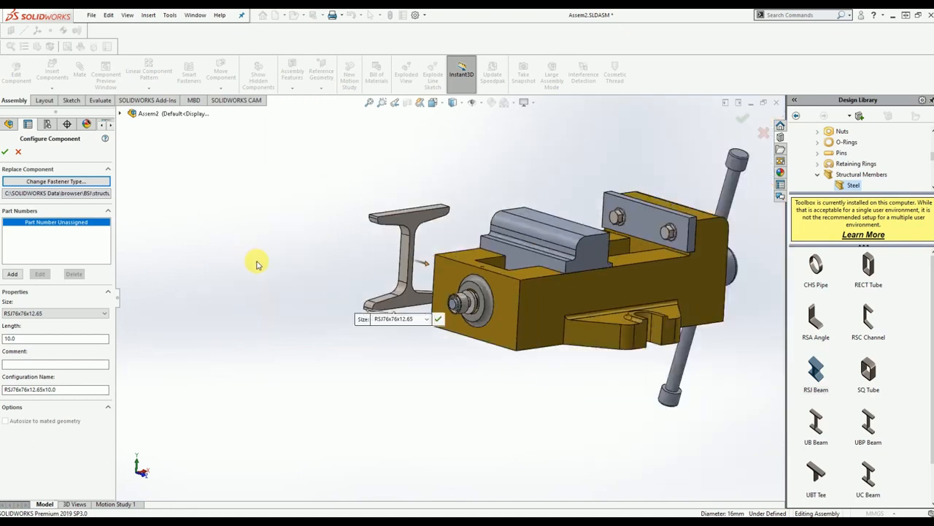
pyautogui.click(45, 313)
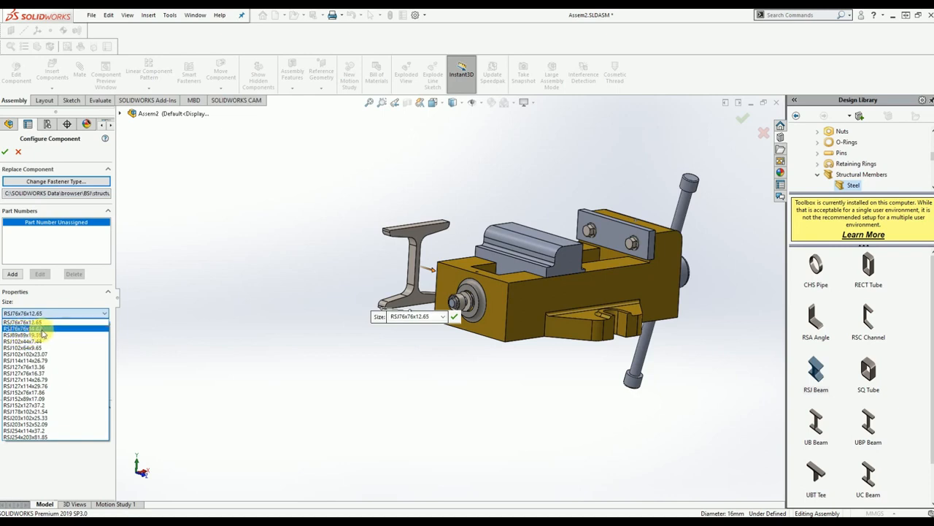
pyautogui.click(24, 373)
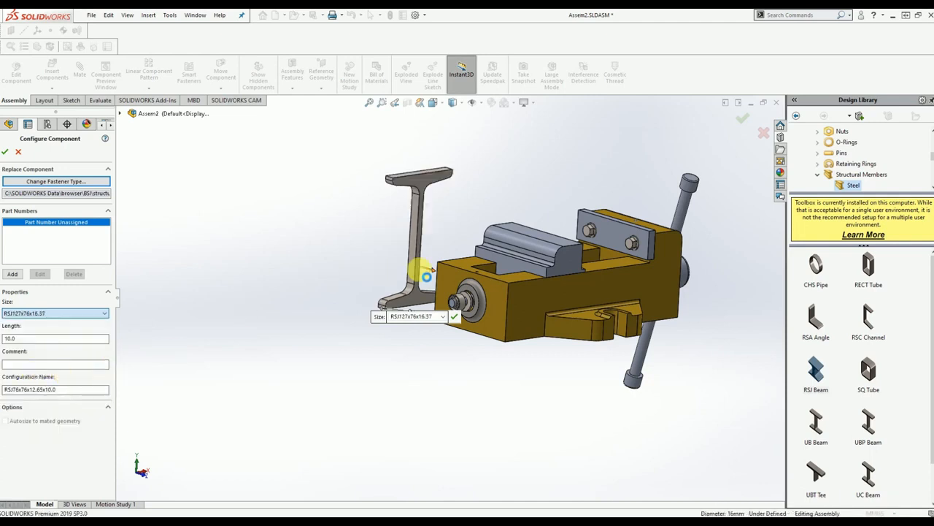
pyautogui.doubleClick(9, 338)
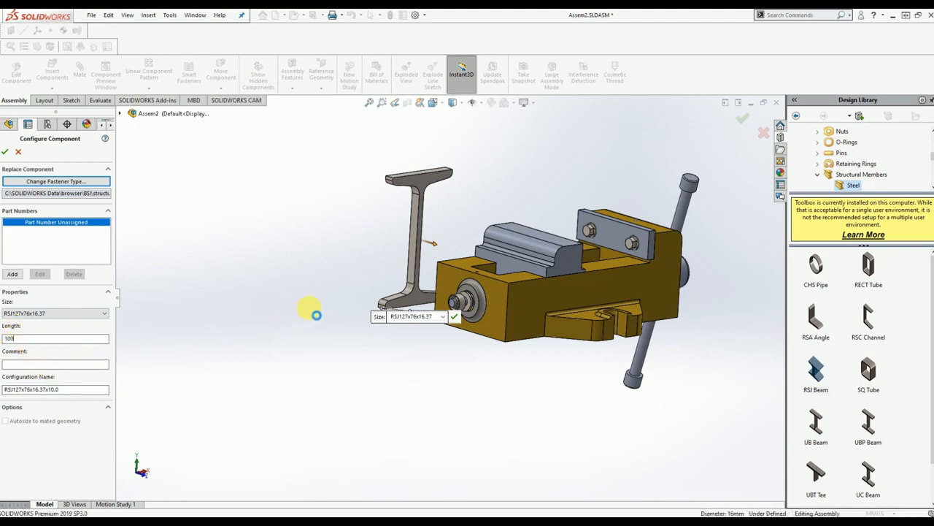
# Step: Accept the configured RSJ beam, finish with a second copy placed, and move the two beams apart beside the vice
pyautogui.click(62, 182)
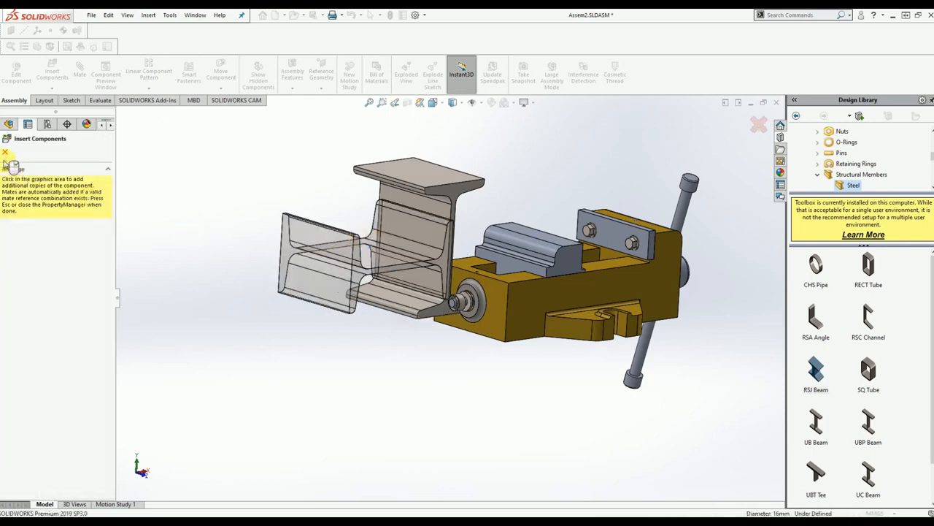
pyautogui.click(5, 153)
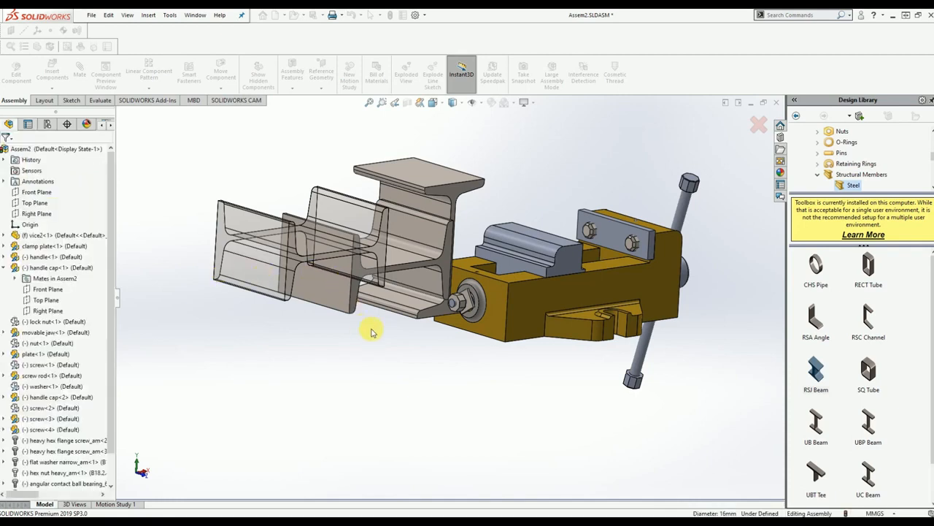
pyautogui.click(362, 248)
pyautogui.moveTo(317, 276); pyautogui.dragTo(284, 414)
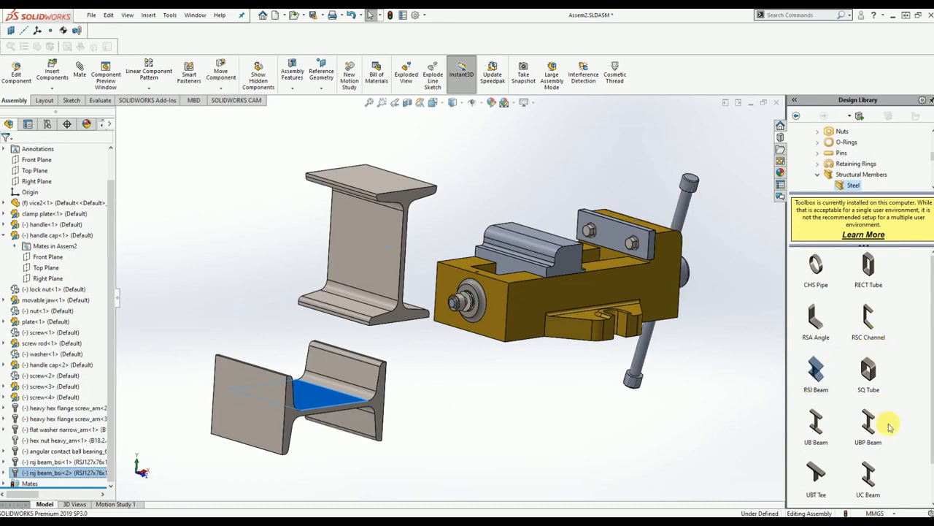
# Step: Look through the remaining BSI steel members and return to the Toolbox's overview of standards
pyautogui.hotkey('shift', 'z')
pyautogui.scroll(-1, 909, 411)
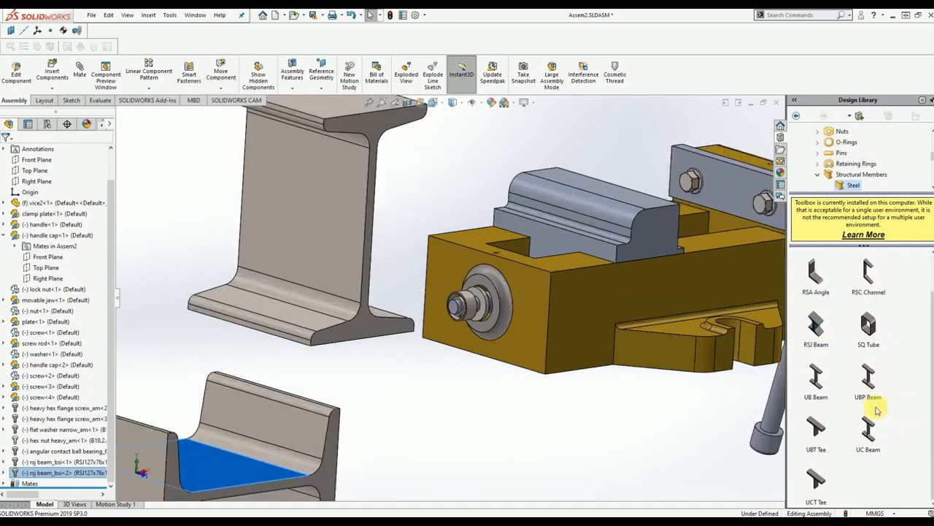
pyautogui.click(846, 181)
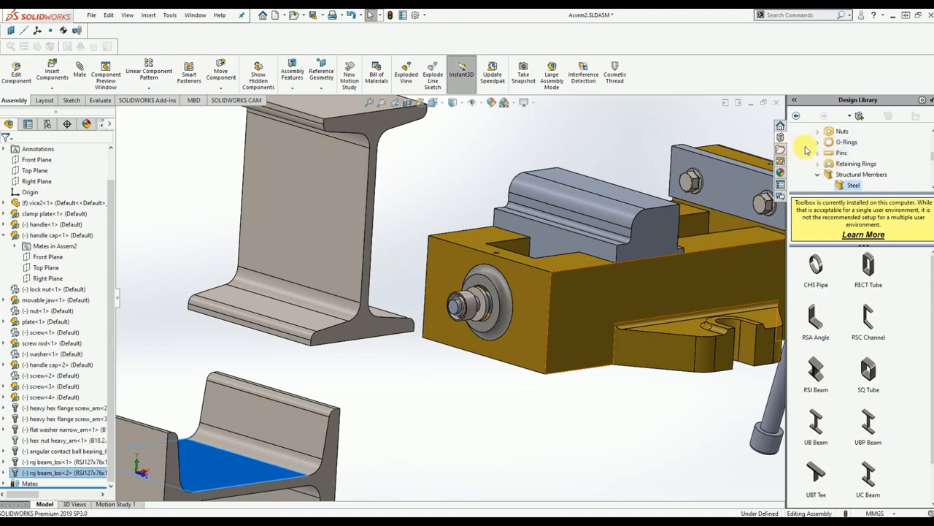
pyautogui.scroll(3, 862, 159)
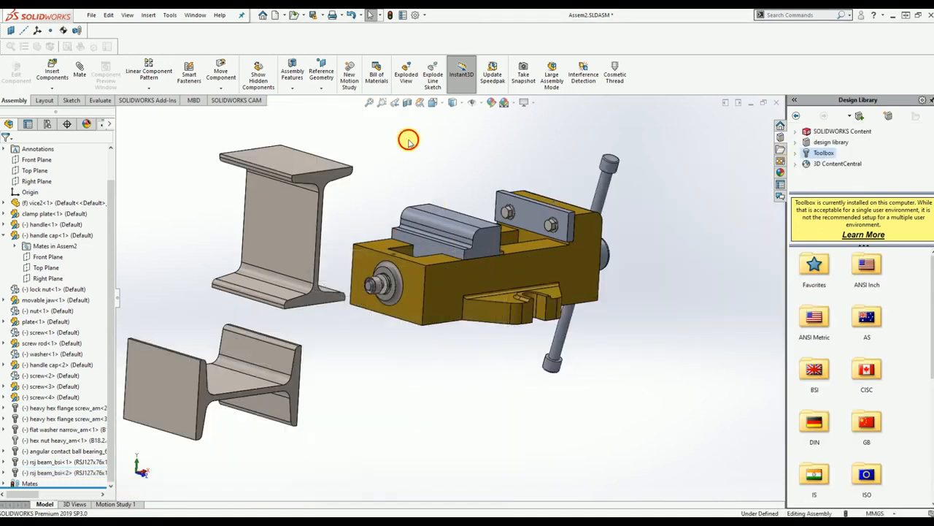
# Step: Check the SOLIDWORKS Toolbox Library and Toolbox Utilities entries in the add-in manager and keep both active
pyautogui.click(162, 101)
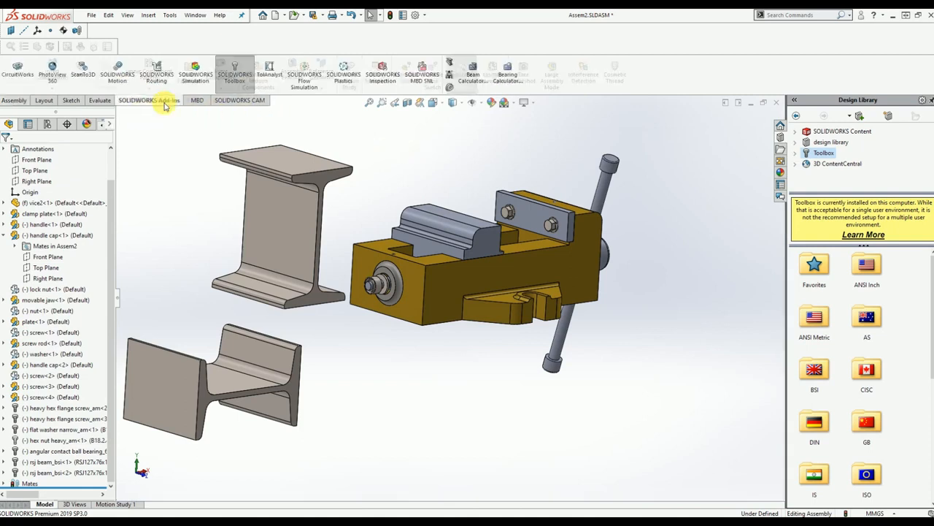
pyautogui.click(173, 20)
pyautogui.click(171, 18)
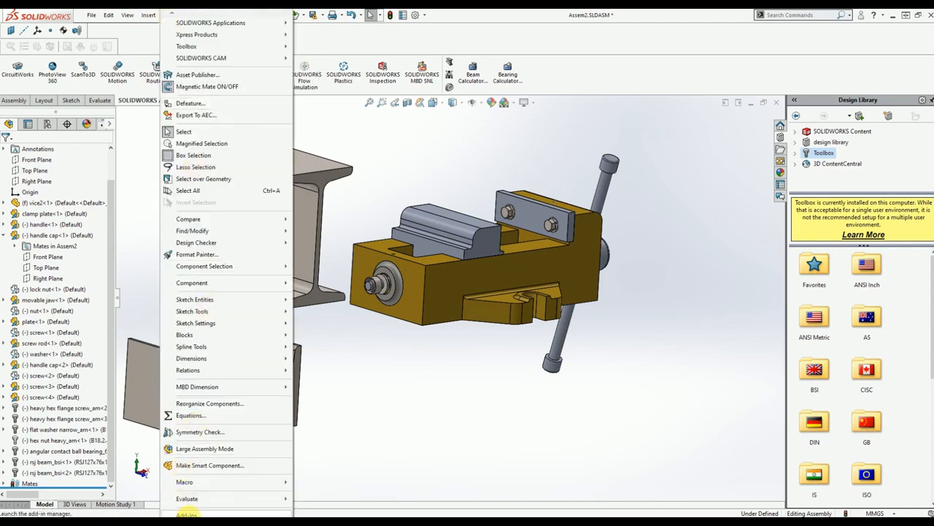
pyautogui.click(187, 514)
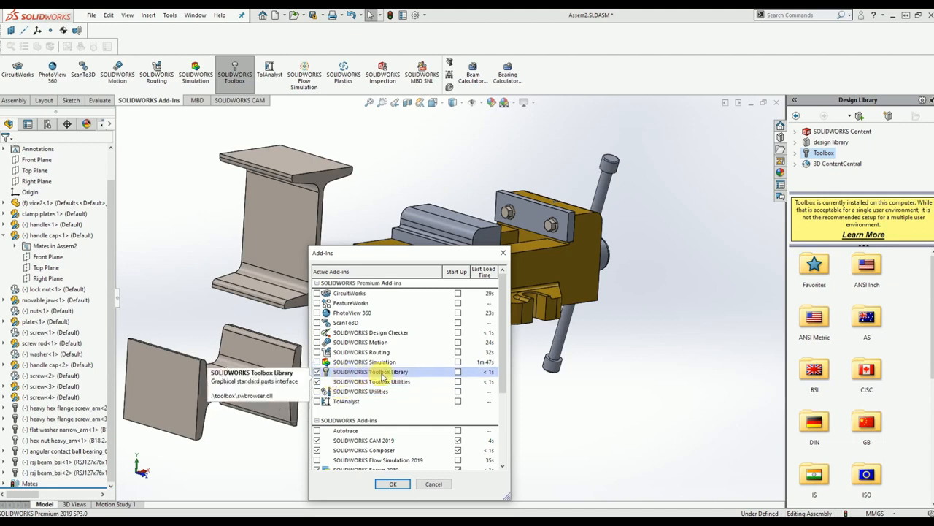
pyautogui.click(316, 372)
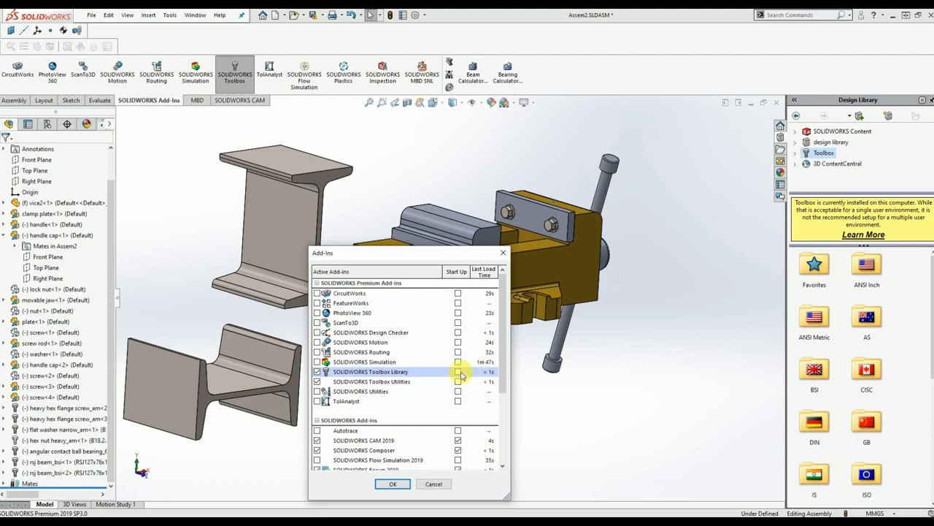
pyautogui.click(393, 486)
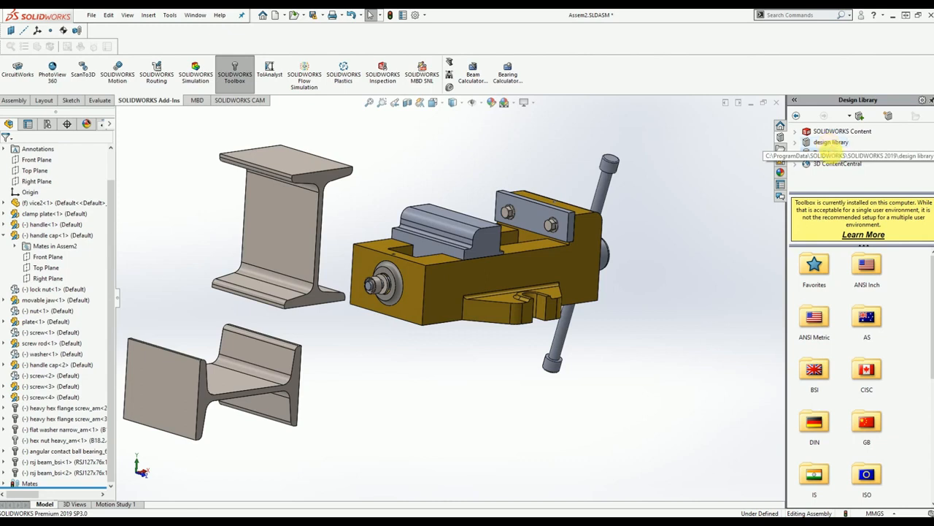
# Step: Start adding a file location to the Design Library and browse to the ProgramData folder on the C drive
pyautogui.click(824, 153)
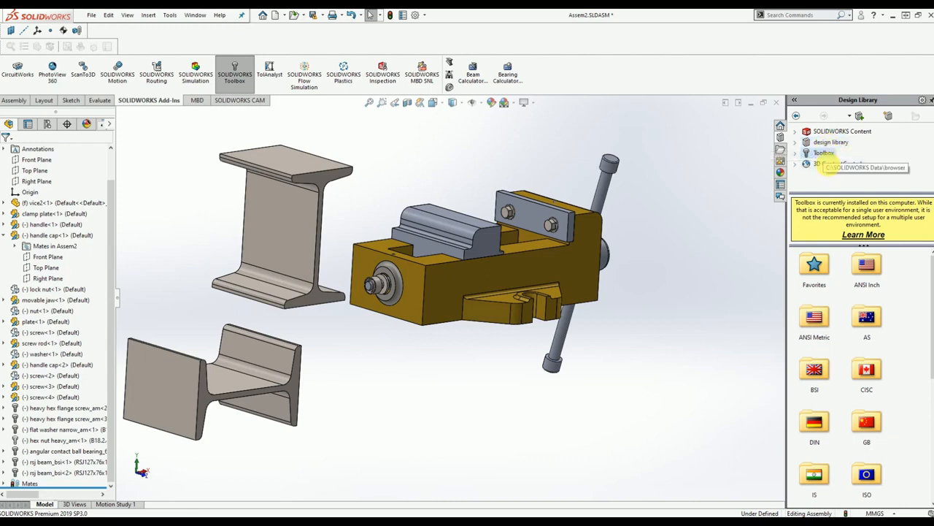
pyautogui.click(889, 118)
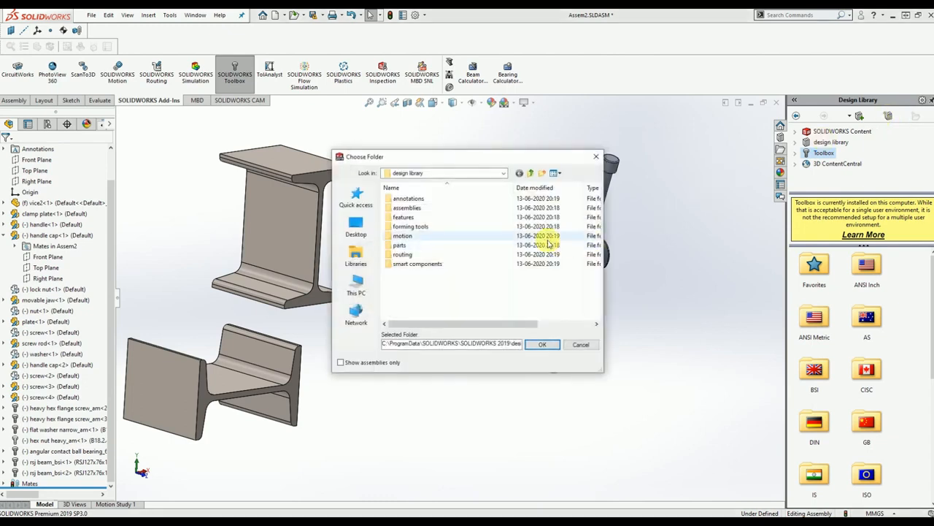
pyautogui.click(355, 285)
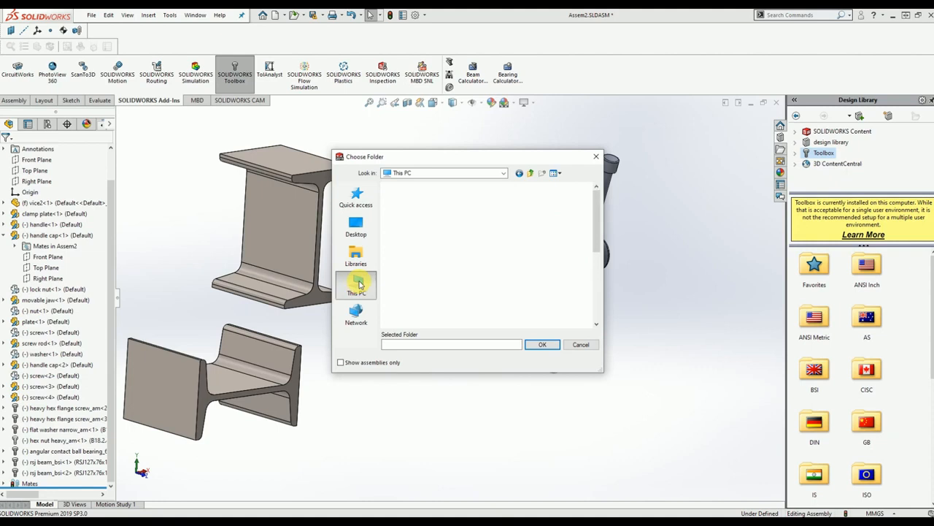
pyautogui.doubleClick(436, 317)
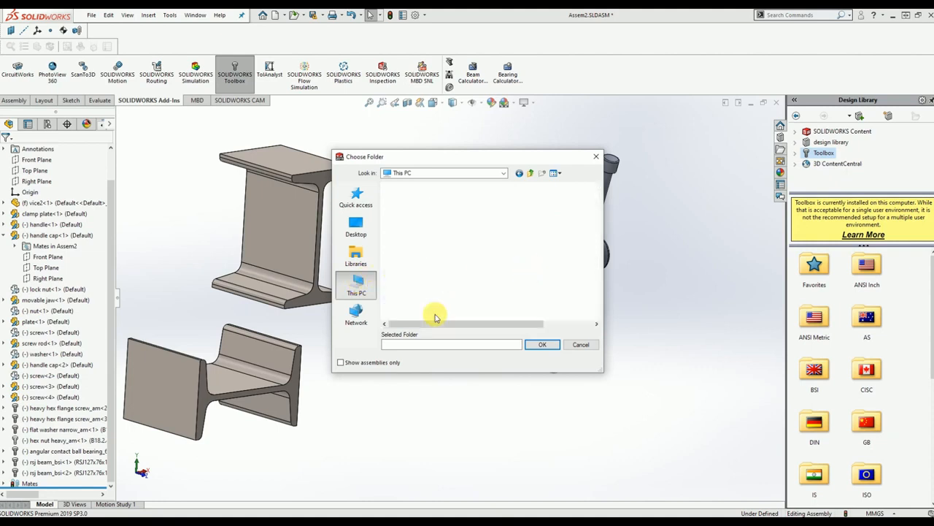
pyautogui.click(462, 302)
pyautogui.scroll(-2, 463, 300)
pyautogui.click(430, 289)
pyautogui.doubleClick(430, 287)
pyautogui.click(455, 272)
# Step: Locate the design library folder under SOLIDWORKS\SOLIDWORKS 2019 and dismiss the folder chooser without adding it
pyautogui.scroll(-5, 461, 278)
pyautogui.scroll(-5, 461, 278)
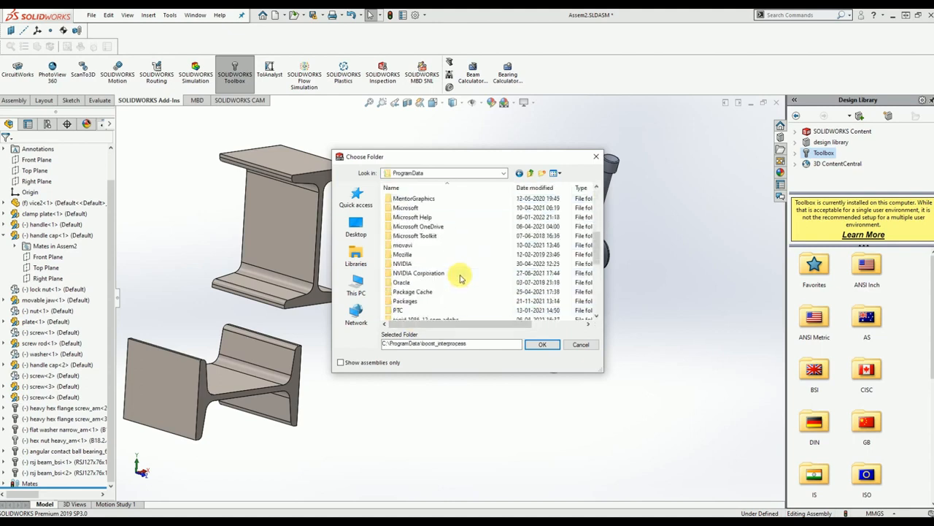
pyautogui.click(418, 283)
pyautogui.doubleClick(418, 283)
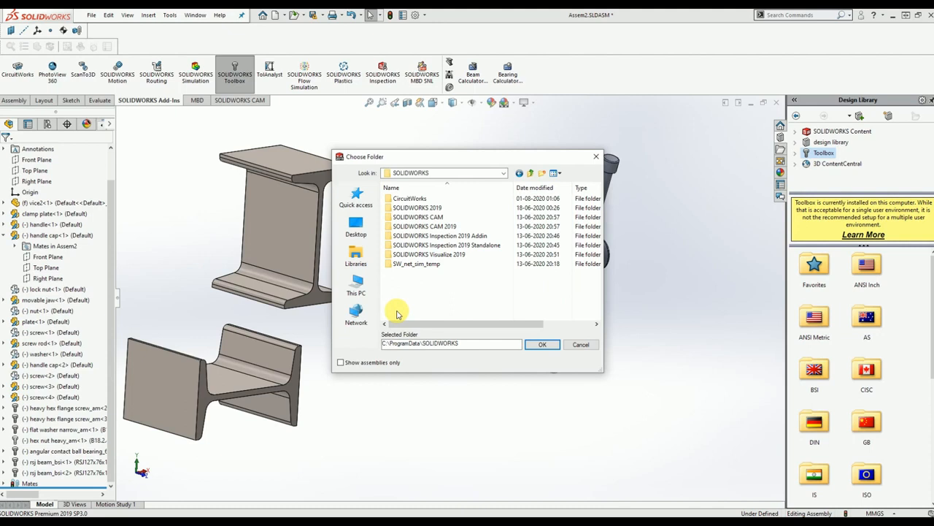
pyautogui.doubleClick(436, 208)
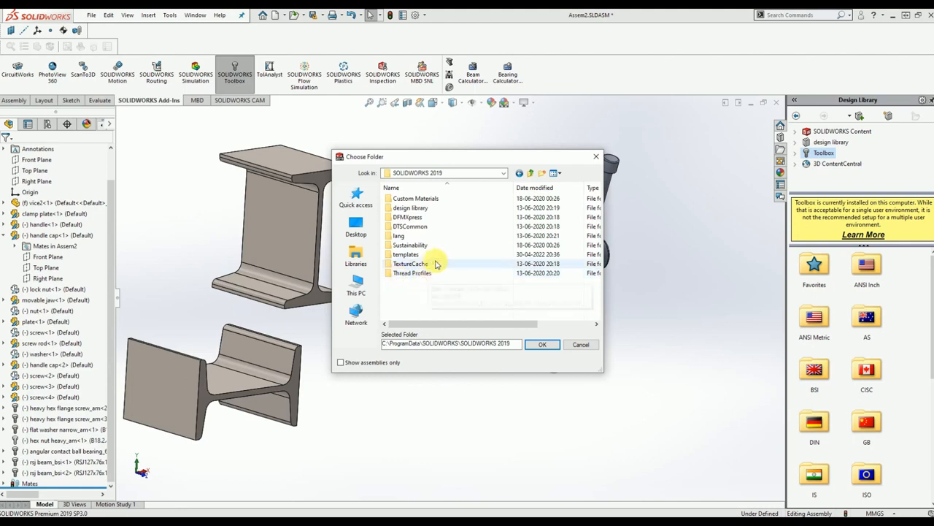
pyautogui.click(418, 208)
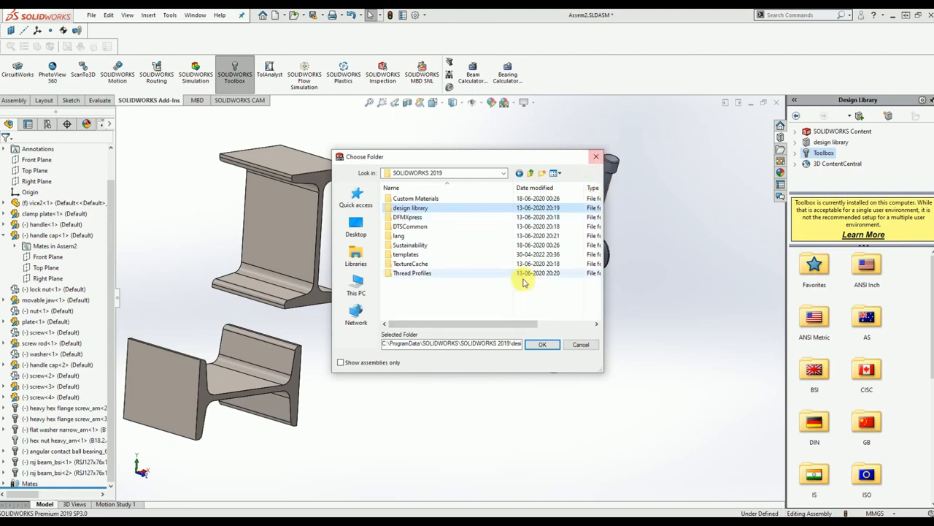
pyautogui.click(596, 156)
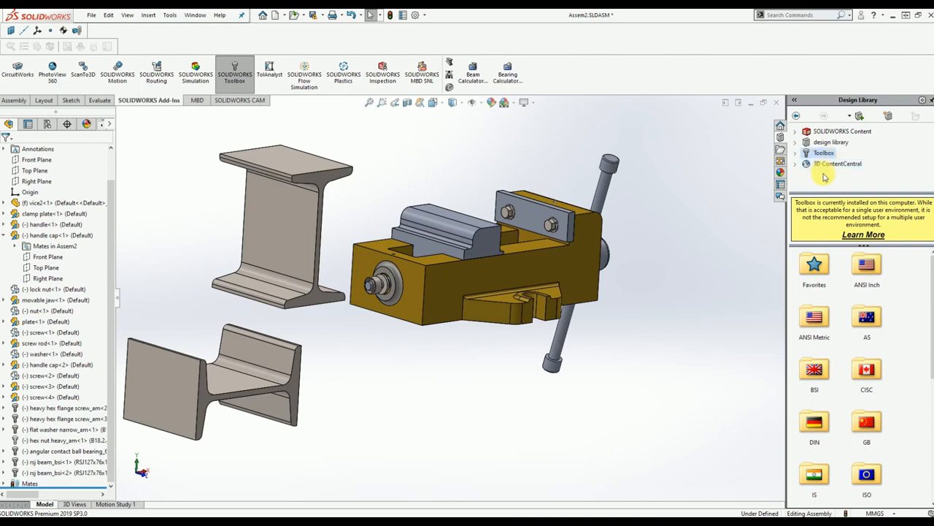
# Step: Review the Design Library folder path under File Locations in the system options, leaving the settings unmodified
pyautogui.click(417, 15)
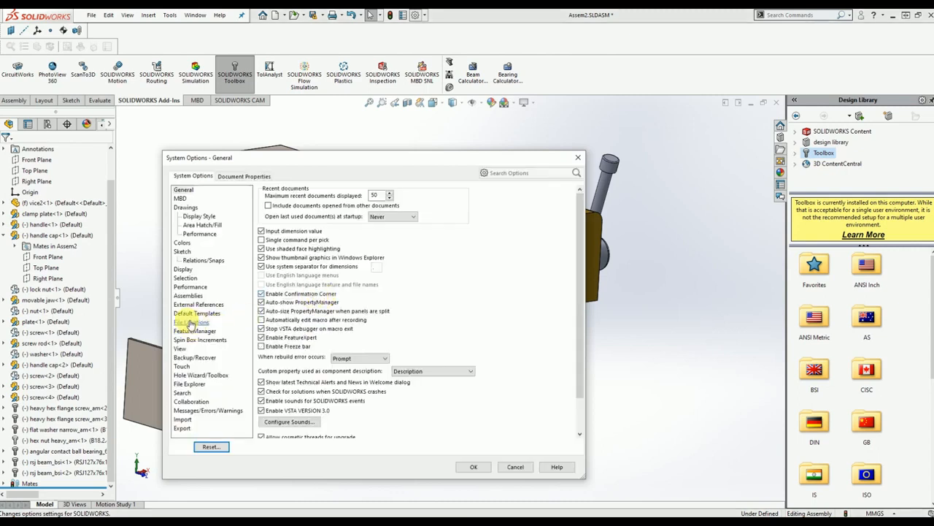
pyautogui.click(192, 323)
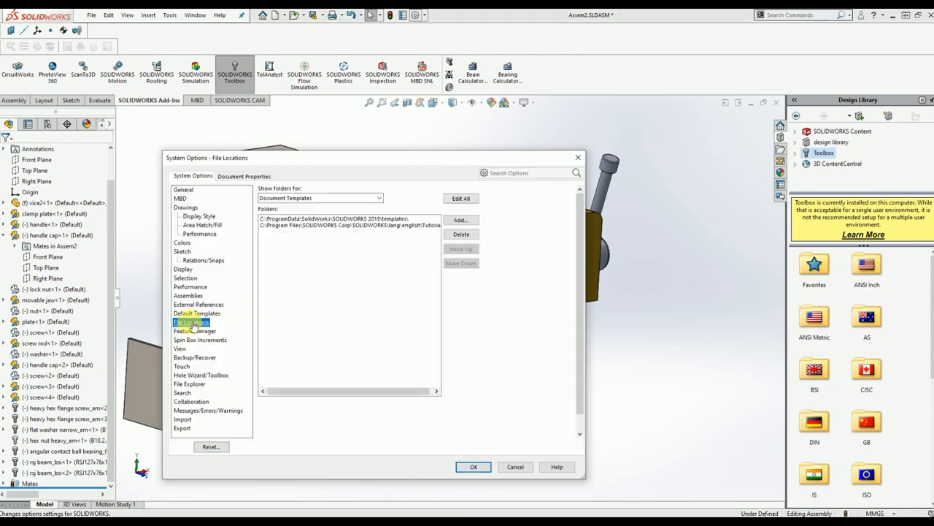
pyautogui.click(372, 199)
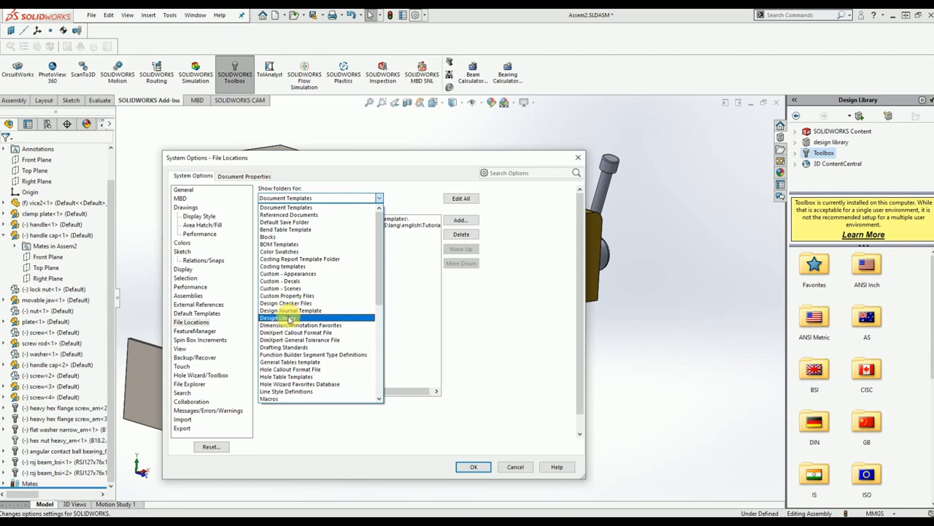
pyautogui.click(289, 319)
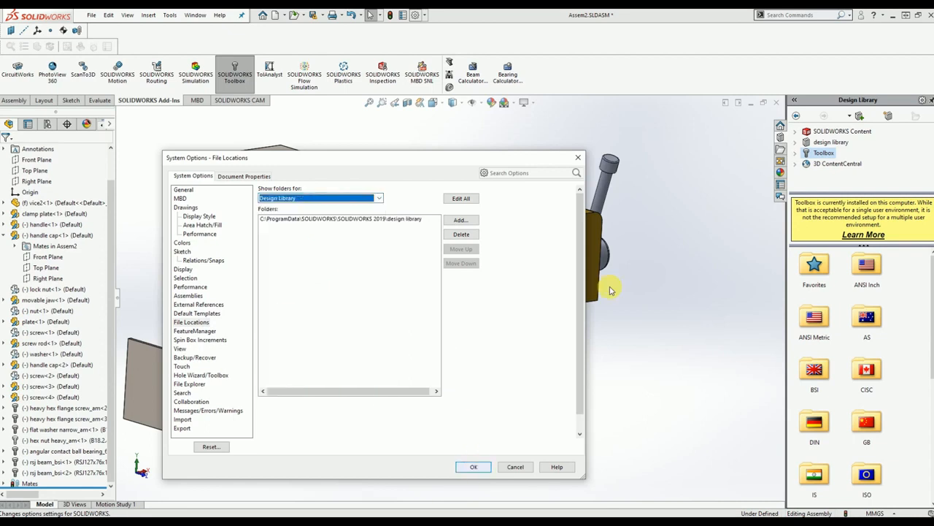
pyautogui.click(578, 157)
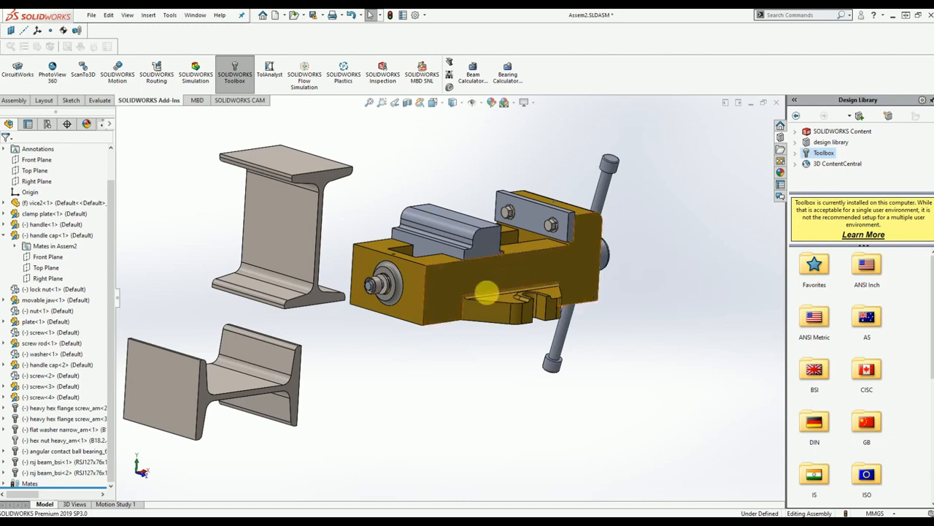
pyautogui.scroll(2, 523, 278)
pyautogui.scroll(-2, 523, 276)
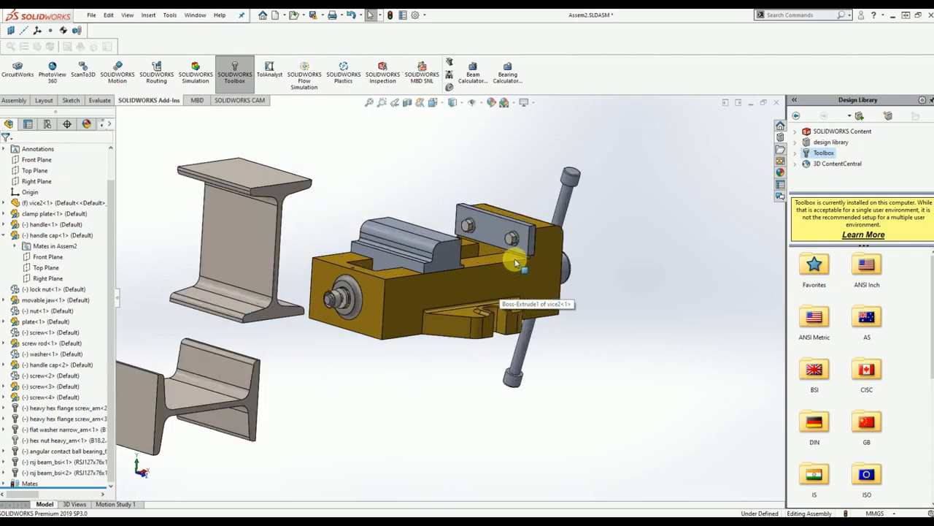
pyautogui.scroll(-2, 355, 261)
pyautogui.scroll(-3, 358, 276)
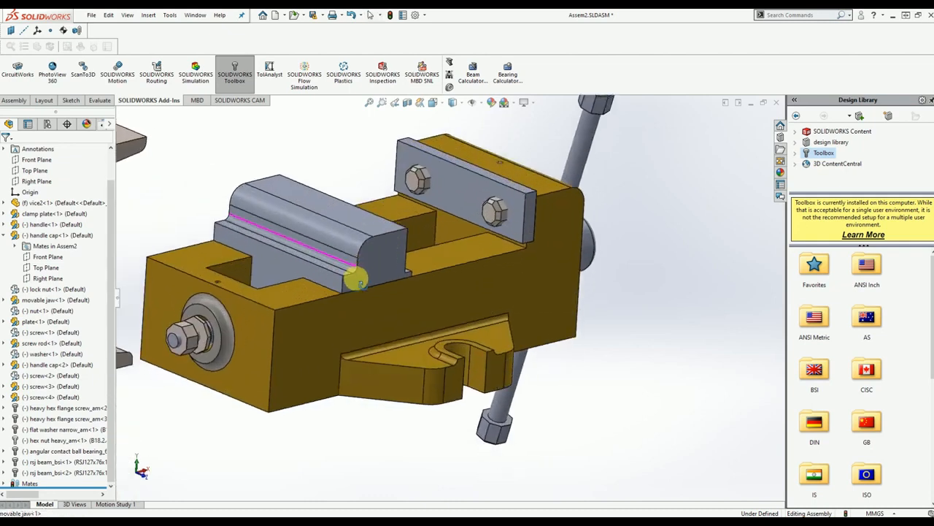